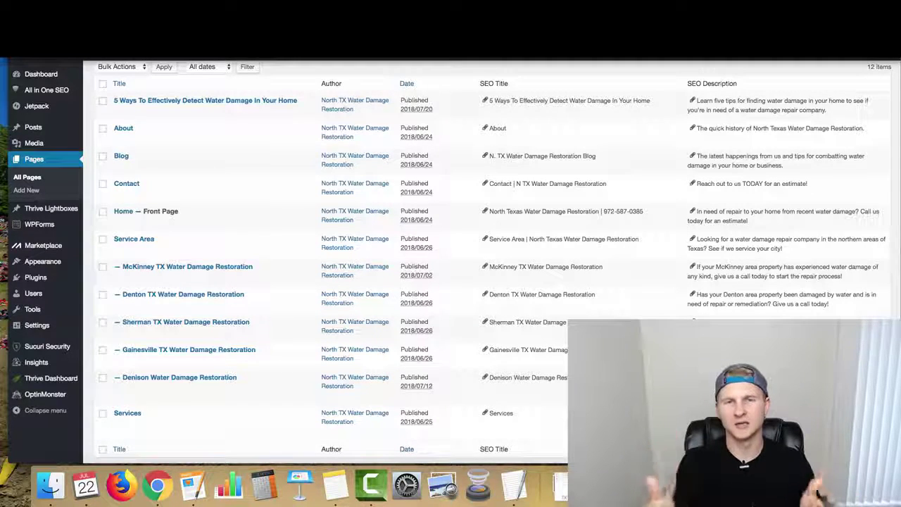
pyautogui.doubleClick(230, 324)
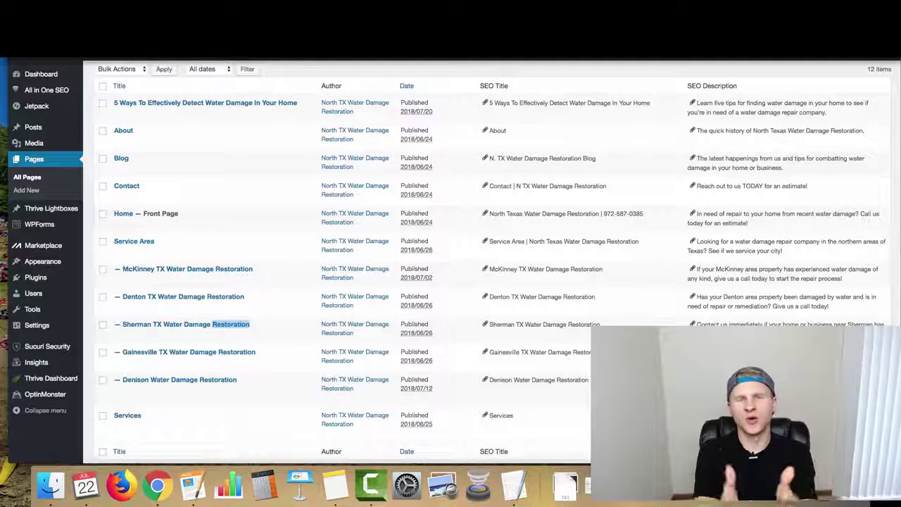
pyautogui.moveTo(178, 139)
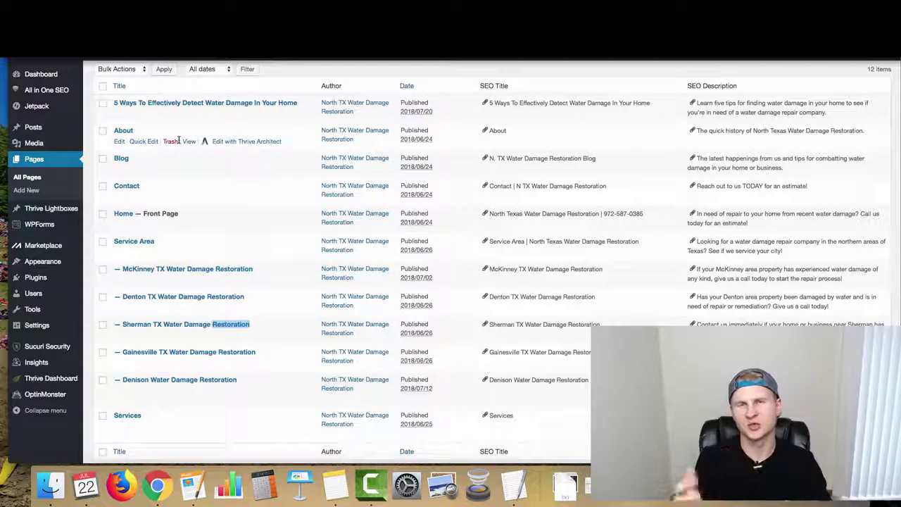
pyautogui.moveTo(169, 172)
pyautogui.moveTo(137, 189)
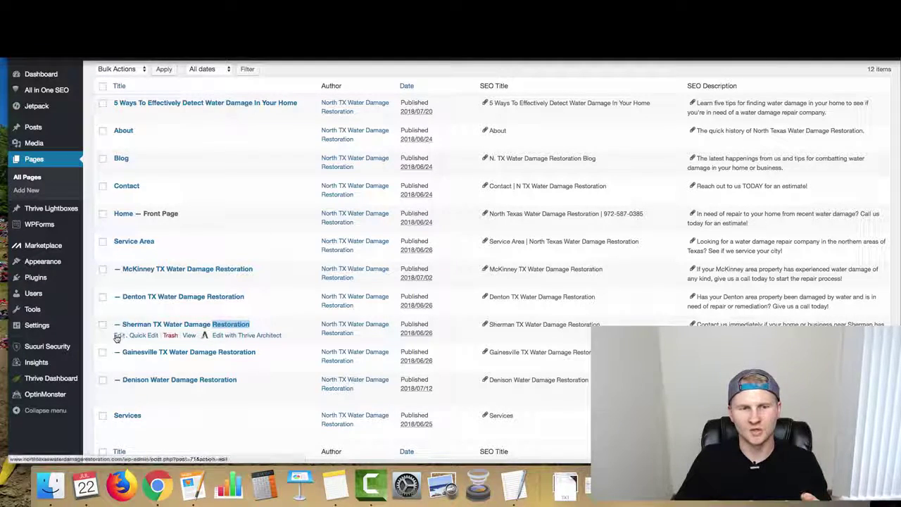
# Open the Sherman TX Water Damage Restoration page for editing and launch it in Thrive Architect
pyautogui.rightClick(124, 310)
pyautogui.click(146, 314)
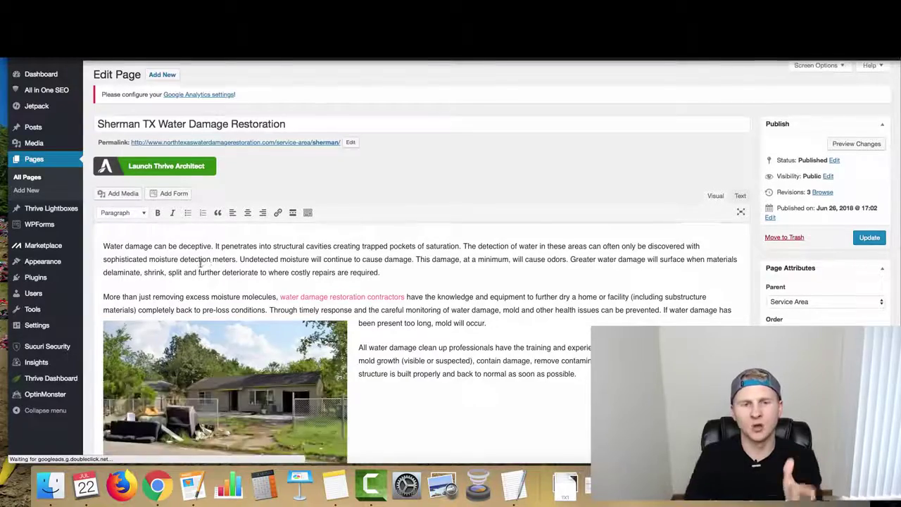
pyautogui.moveTo(104, 247); pyautogui.dragTo(501, 331)
pyautogui.scroll(-15, 501, 330)
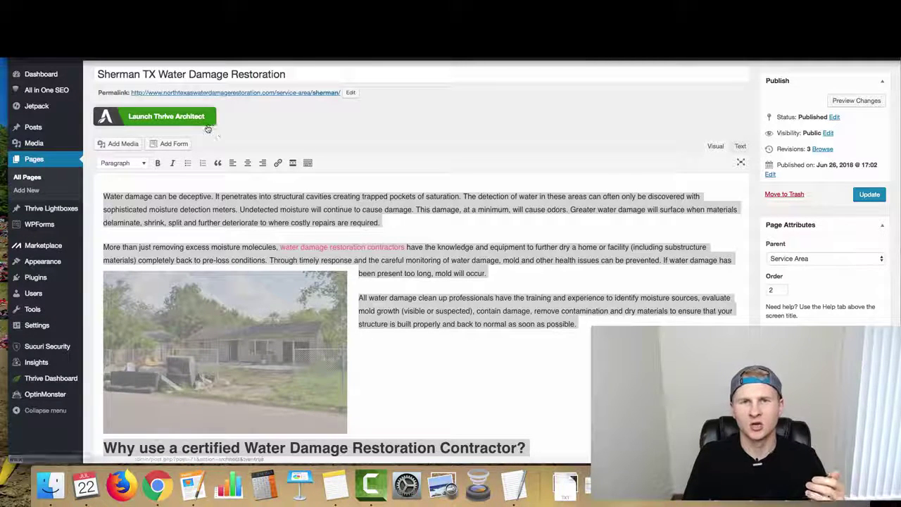
pyautogui.click(175, 117)
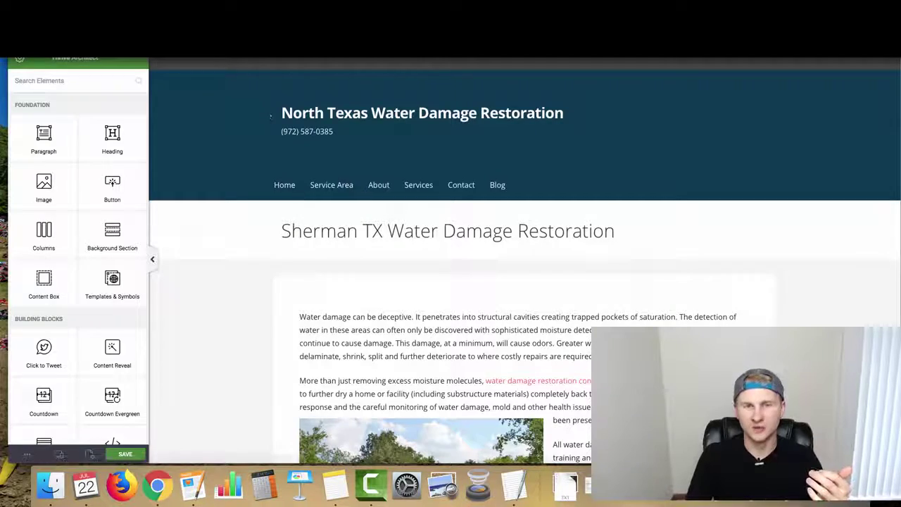
# Examine the Sherman page's title and its city and service keywords in the visual editor
pyautogui.scroll(-5, 309, 141)
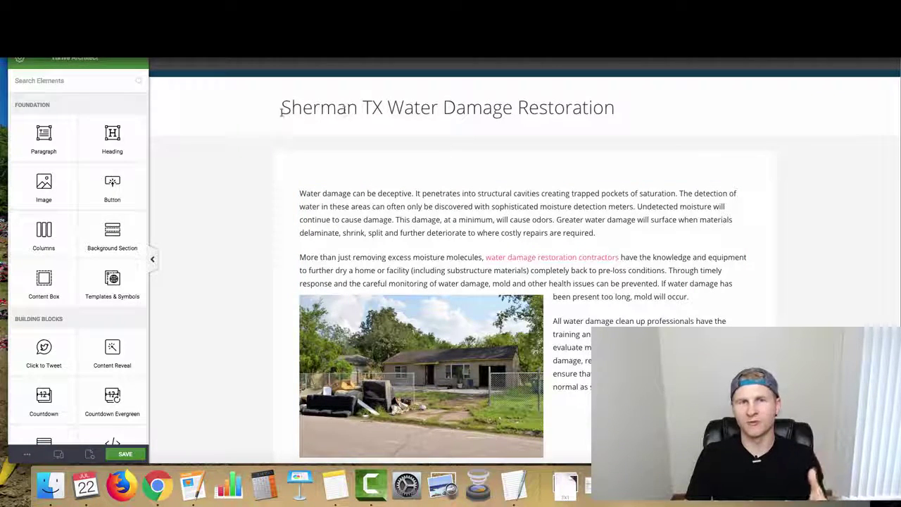
pyautogui.moveTo(282, 107); pyautogui.dragTo(527, 107)
pyautogui.click(635, 112)
pyautogui.tripleClick(287, 110)
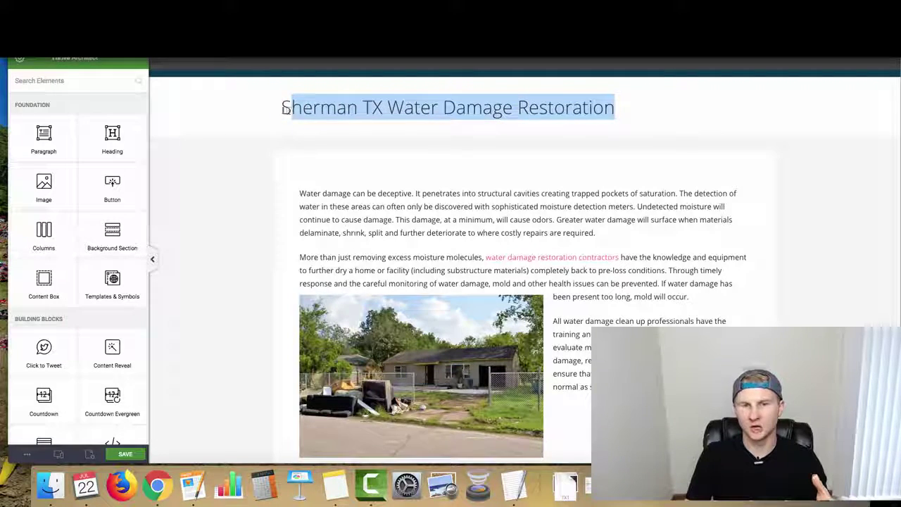
pyautogui.click(292, 113)
pyautogui.scroll(2, 298, 116)
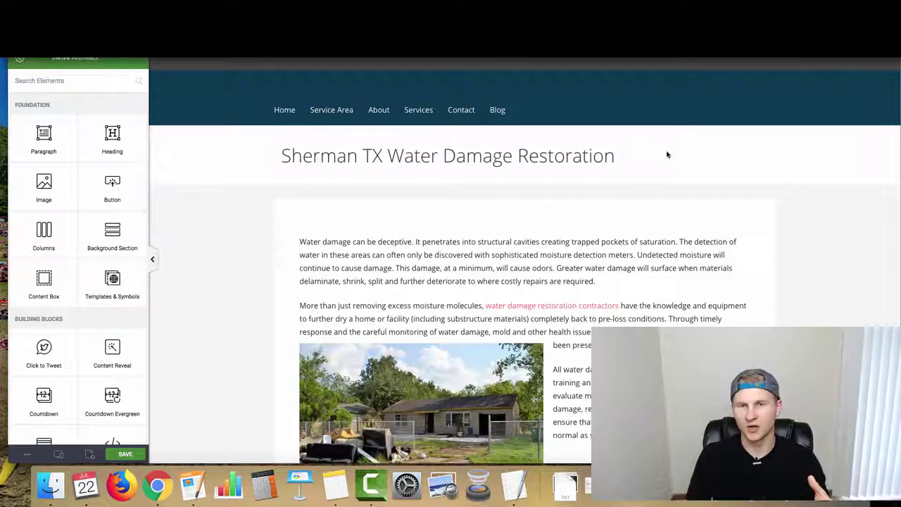
pyautogui.moveTo(666, 155); pyautogui.dragTo(346, 156)
pyautogui.click(513, 161)
pyautogui.moveTo(405, 157); pyautogui.dragTo(627, 155)
pyautogui.click(556, 161)
pyautogui.scroll(-2, 396, 194)
pyautogui.scroll(-1, 422, 204)
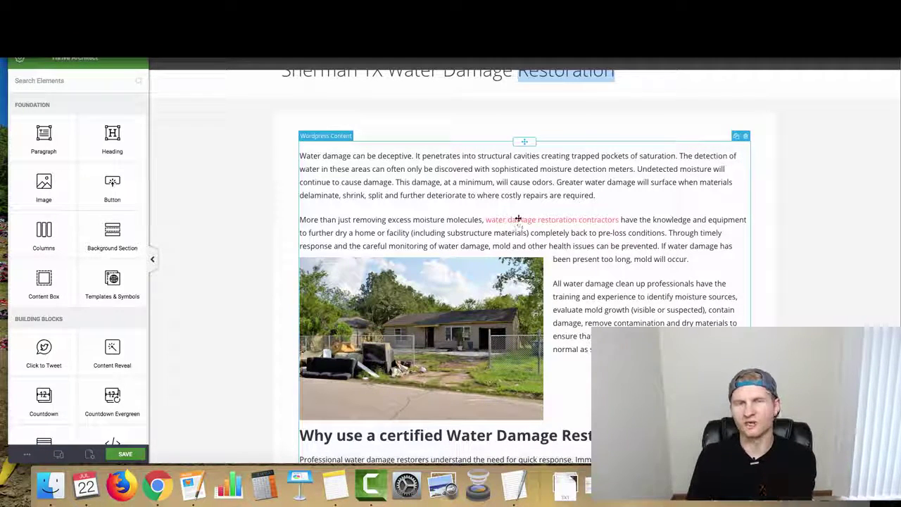
# Review the page's body content, from the linked contractor text through the clean-up tips to the embedded video
pyautogui.click(581, 219)
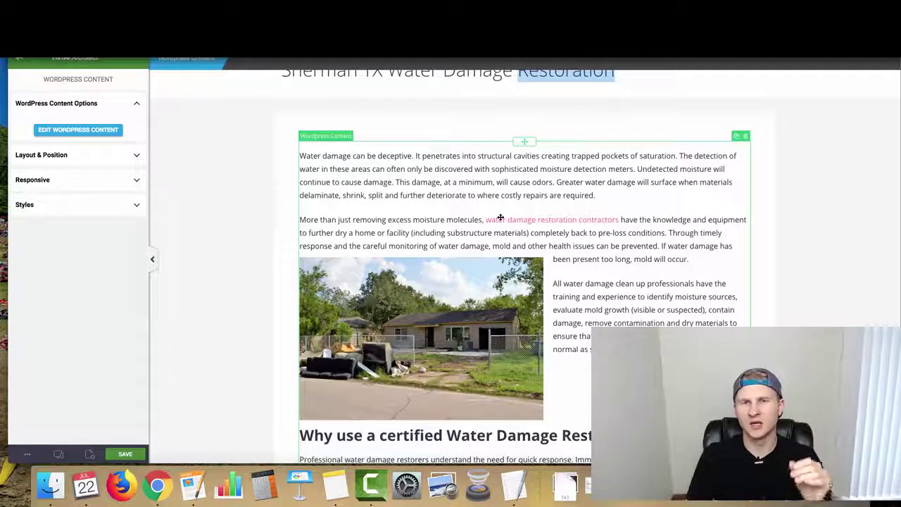
pyautogui.scroll(-3, 581, 236)
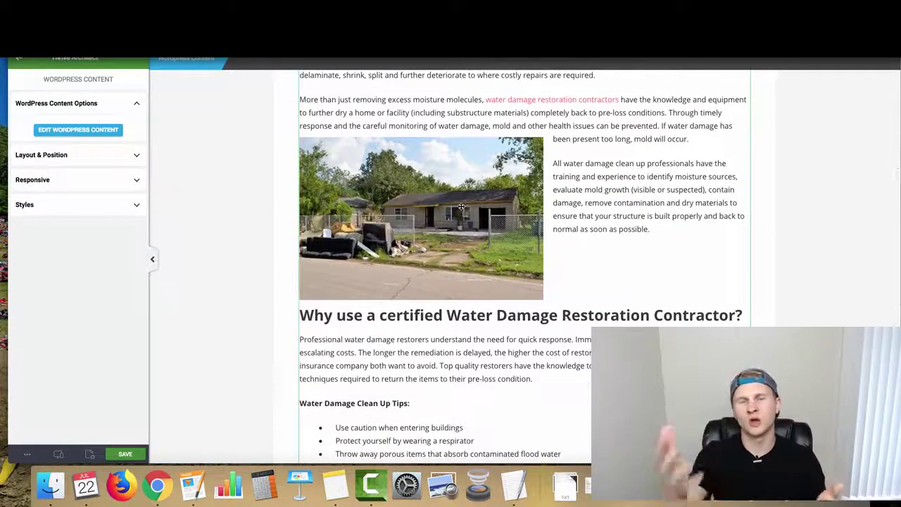
pyautogui.scroll(-2, 472, 203)
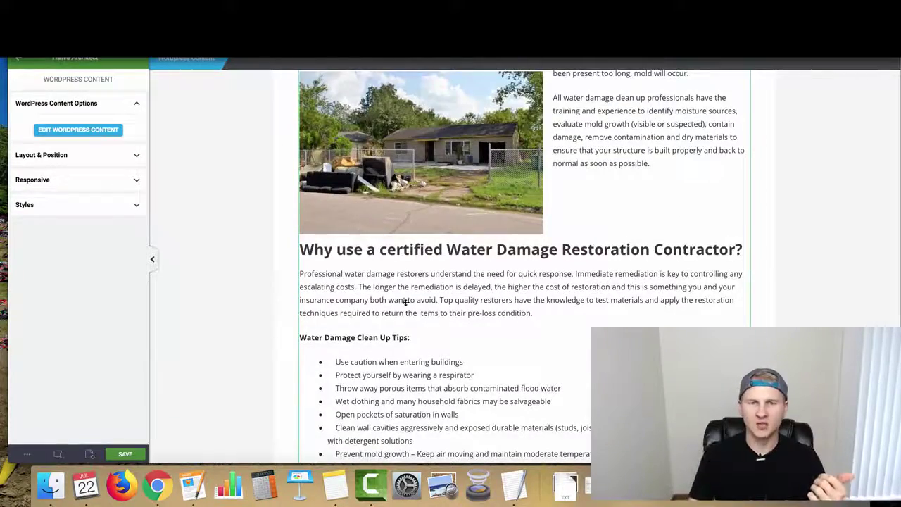
pyautogui.scroll(-4, 401, 303)
pyautogui.scroll(-5, 398, 266)
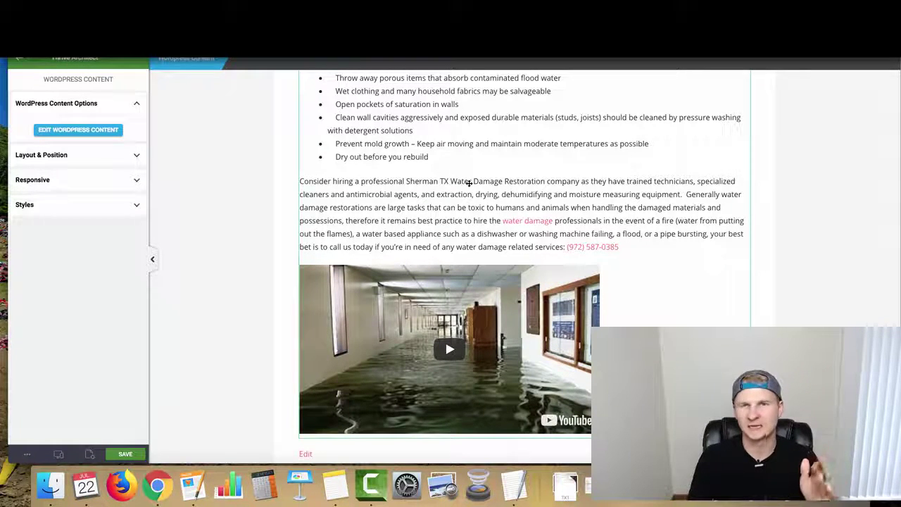
pyautogui.scroll(-3, 442, 225)
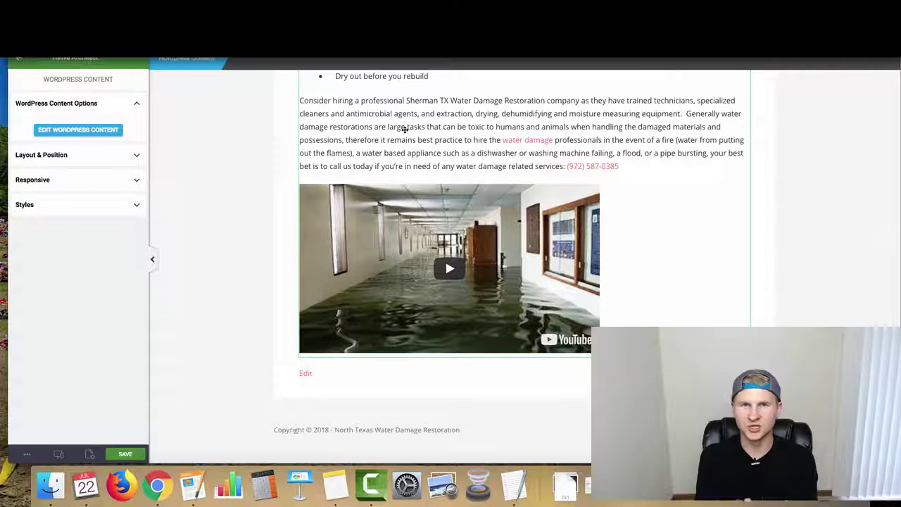
pyautogui.scroll(4, 361, 145)
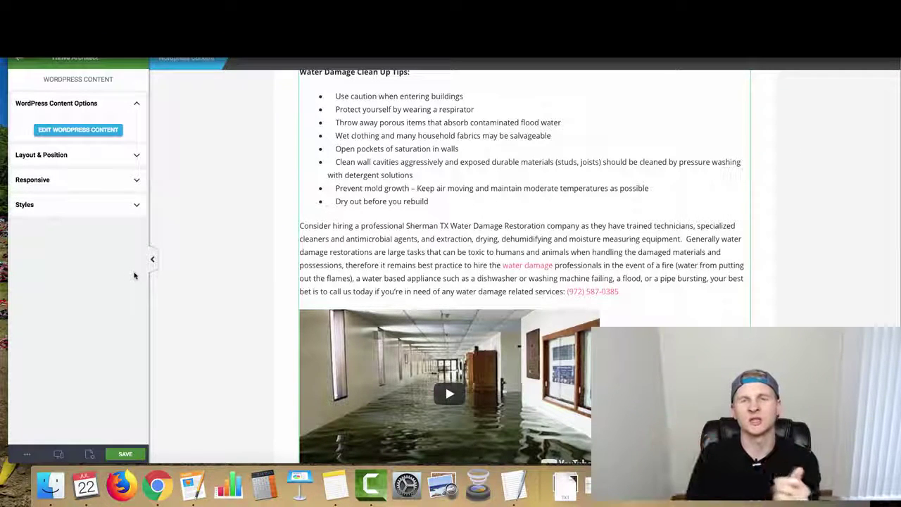
# Apply the saved landing page template "city + service landing page" to the Sherman page
pyautogui.click(89, 454)
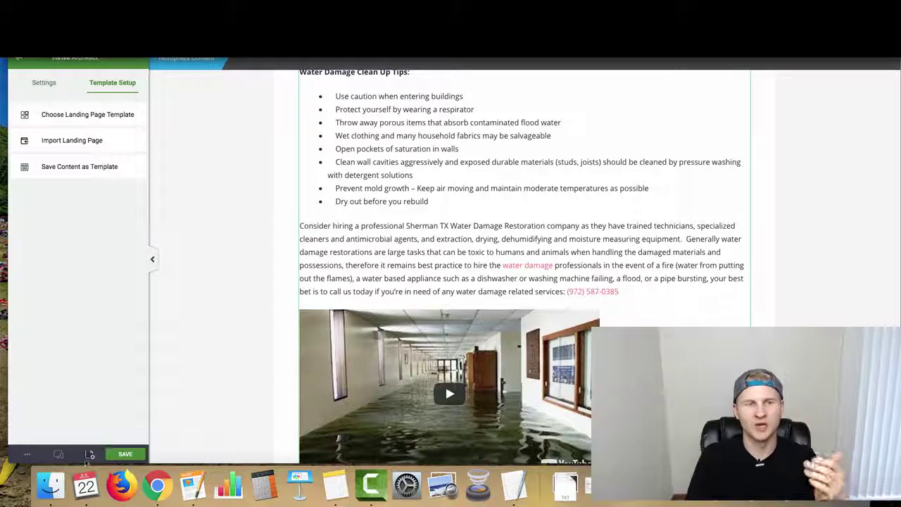
pyautogui.click(68, 116)
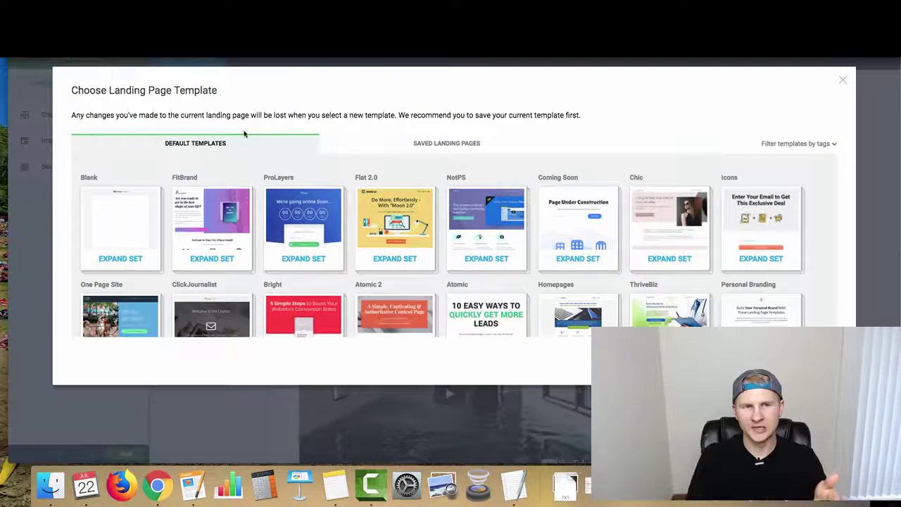
pyautogui.click(438, 144)
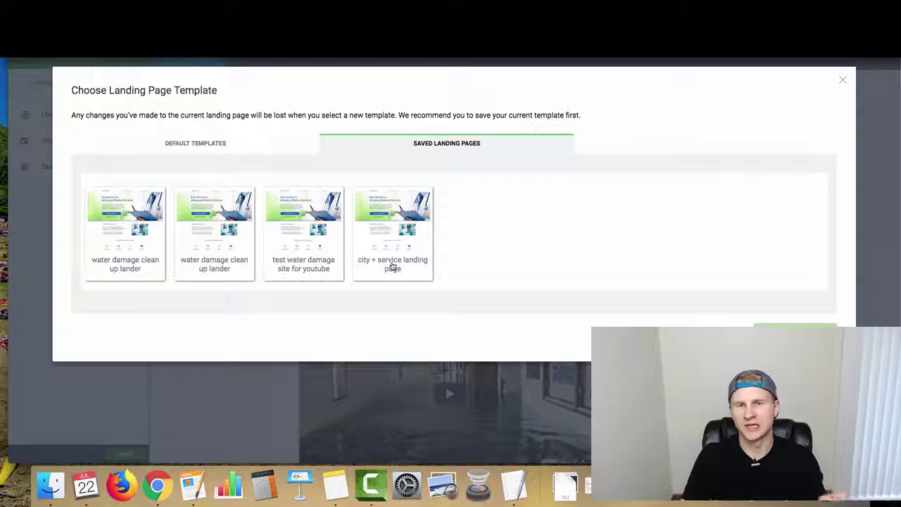
pyautogui.click(395, 226)
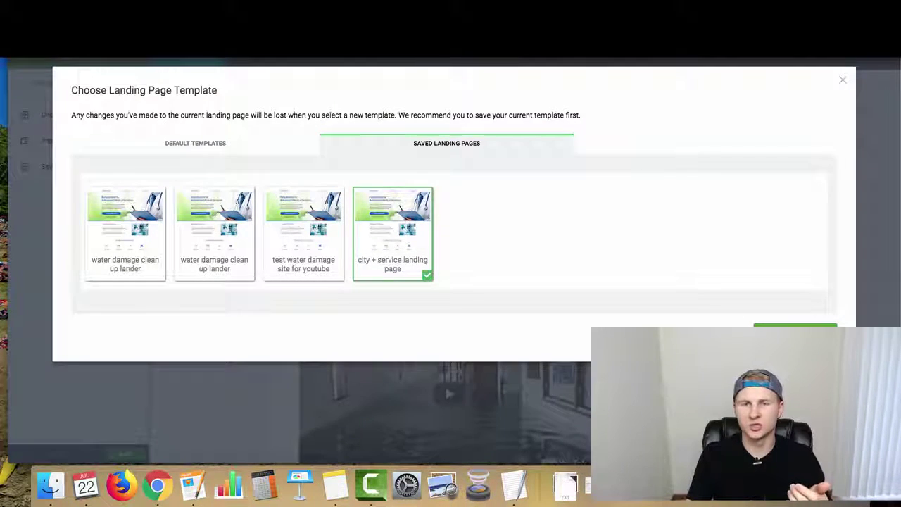
pyautogui.click(794, 334)
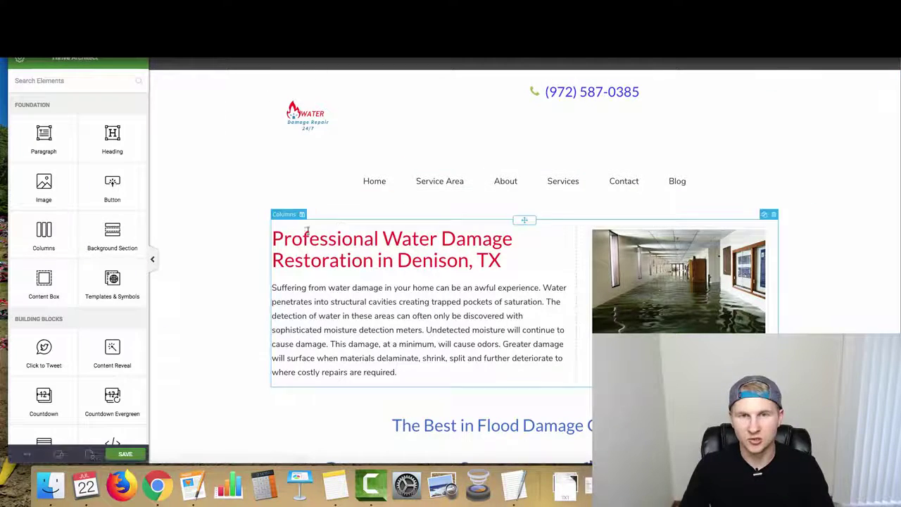
# Remove the flooded hallway image from the intro section so its heading and paragraph span the full width
pyautogui.scroll(-1, 285, 235)
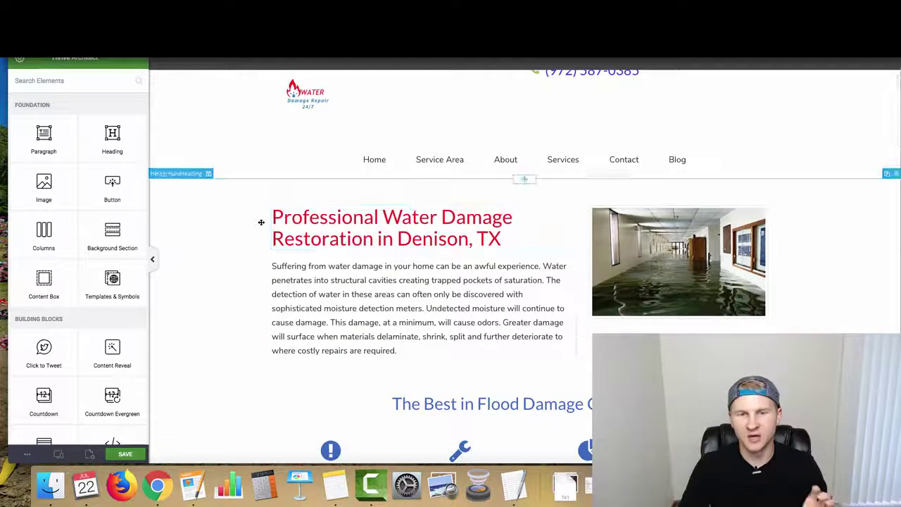
pyautogui.scroll(-1, 259, 220)
pyautogui.scroll(2, 246, 225)
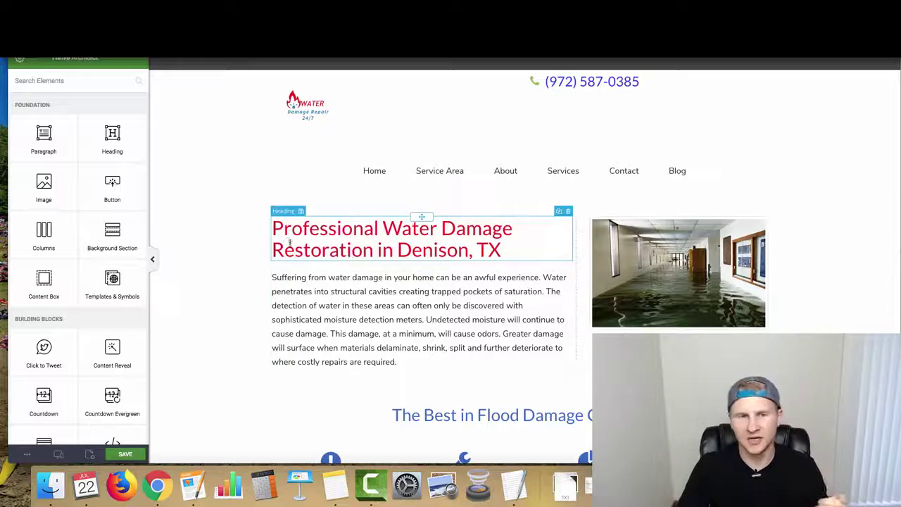
pyautogui.scroll(-5, 236, 255)
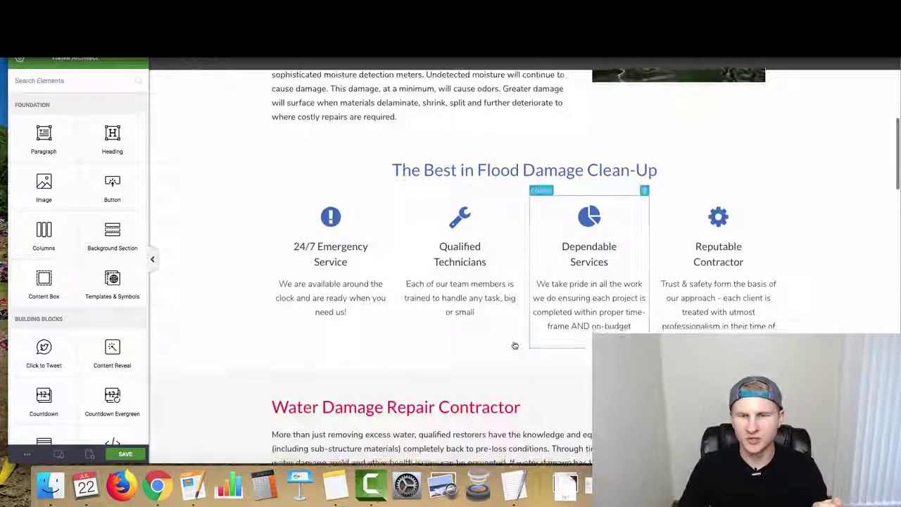
pyautogui.scroll(4, 458, 366)
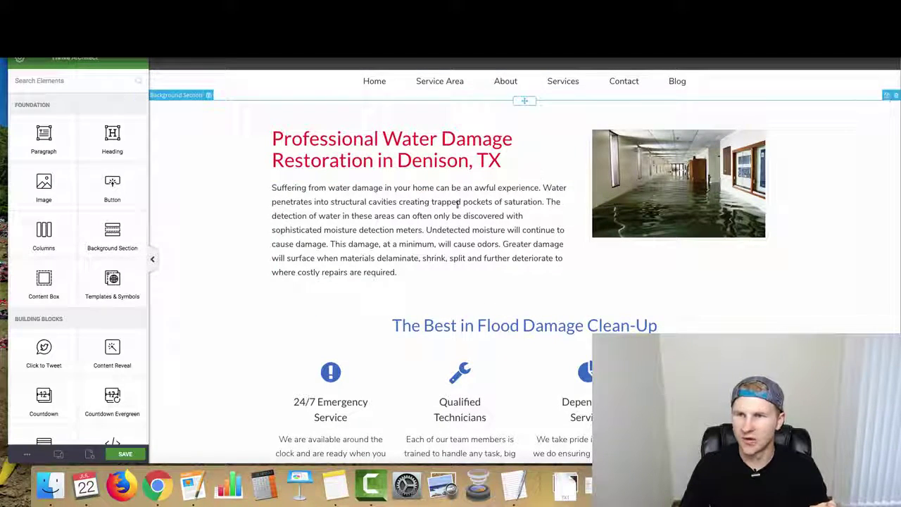
pyautogui.hotkey('ctrl', 'z')
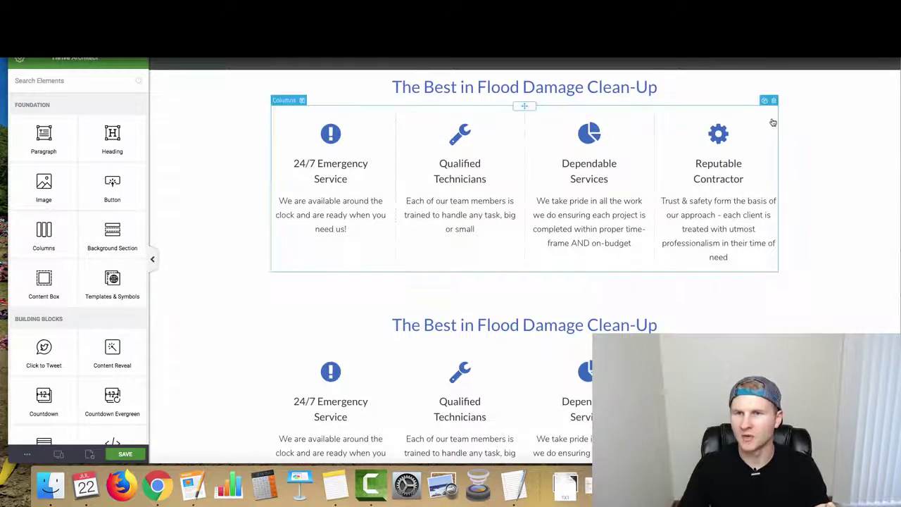
pyautogui.moveTo(527, 105); pyautogui.dragTo(514, 344)
pyautogui.scroll(3, 215, 161)
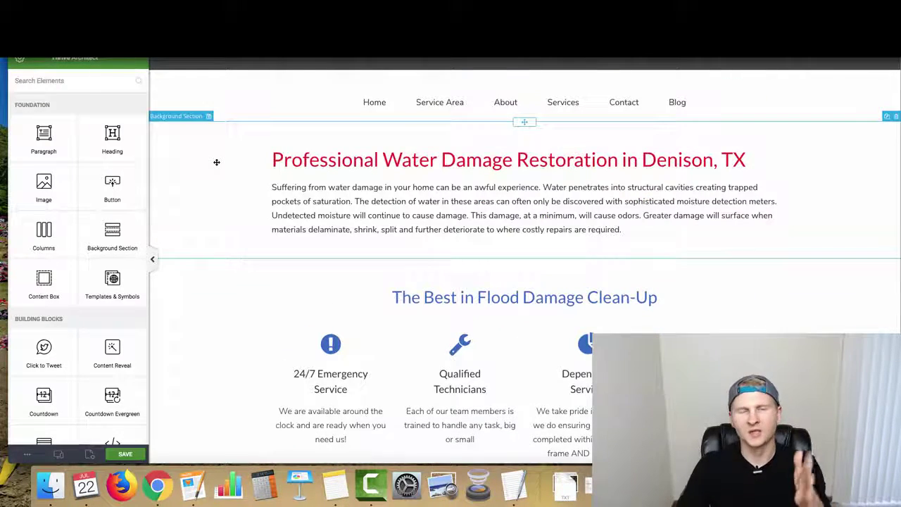
# Add an image layer to the intro section's background and choose water-damage-restoration-texas.jpg from the media library
pyautogui.click(214, 162)
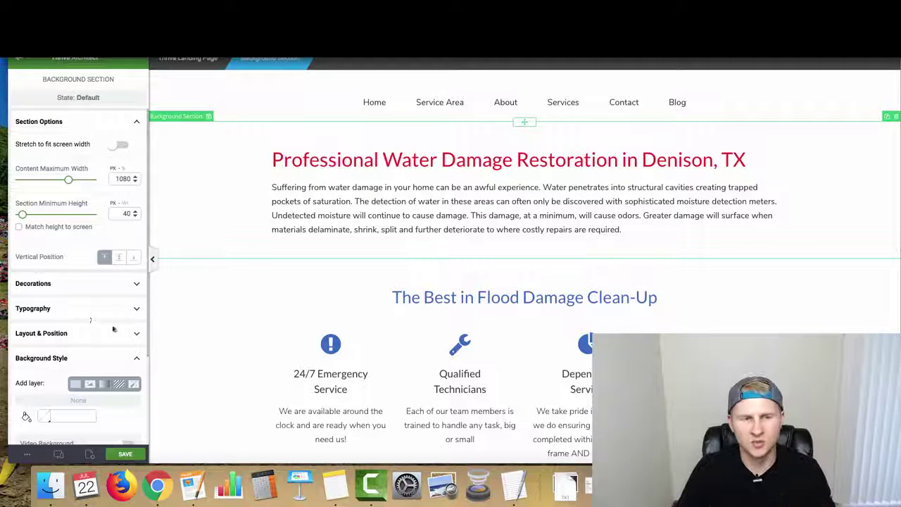
pyautogui.click(90, 384)
pyautogui.click(46, 338)
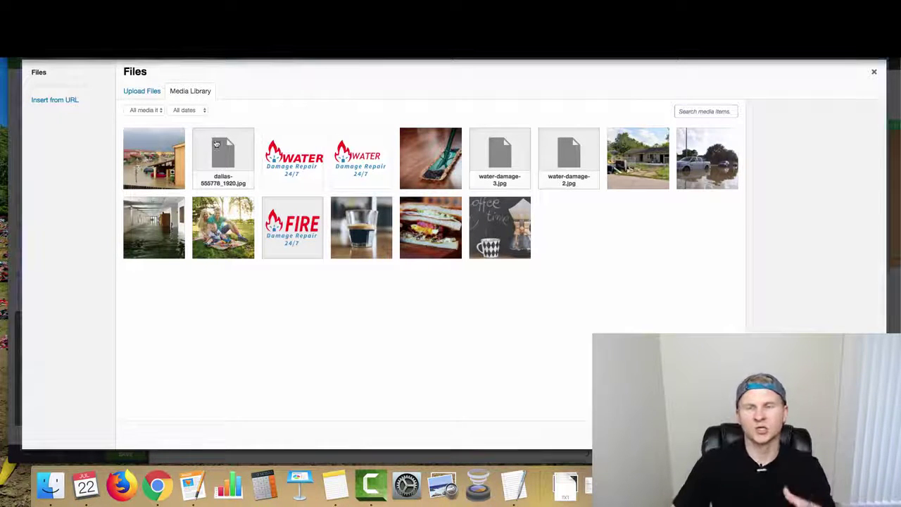
pyautogui.click(614, 144)
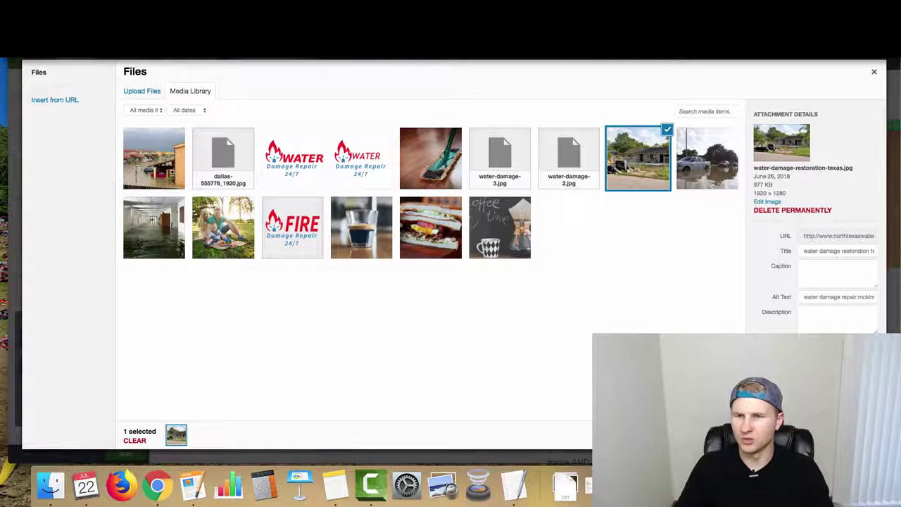
# Set the image's alt text to "water damage repair near me" and insert it as the intro section's background
pyautogui.click(859, 296)
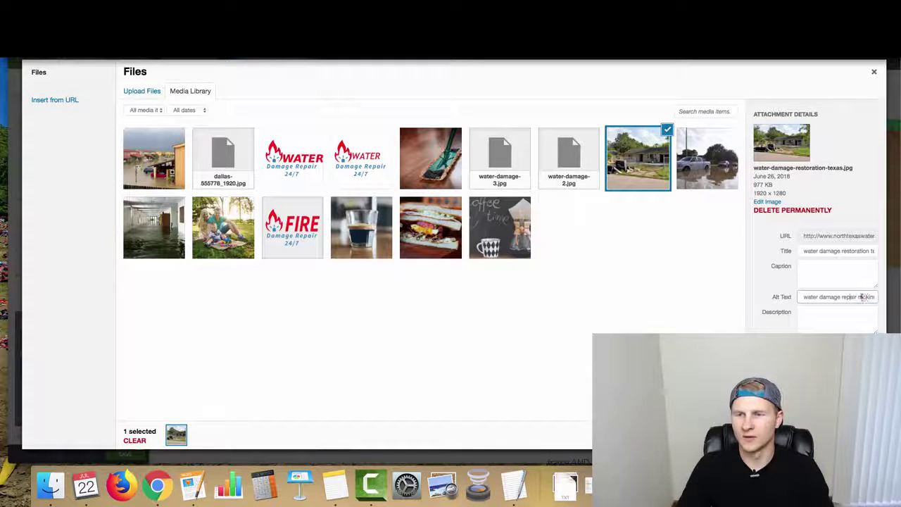
pyautogui.press('super+a')
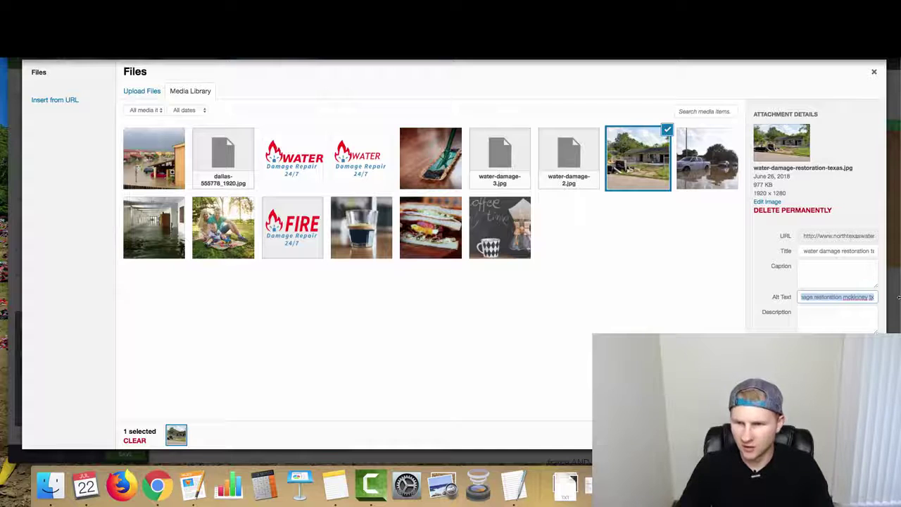
pyautogui.write('water damage repair rear me')
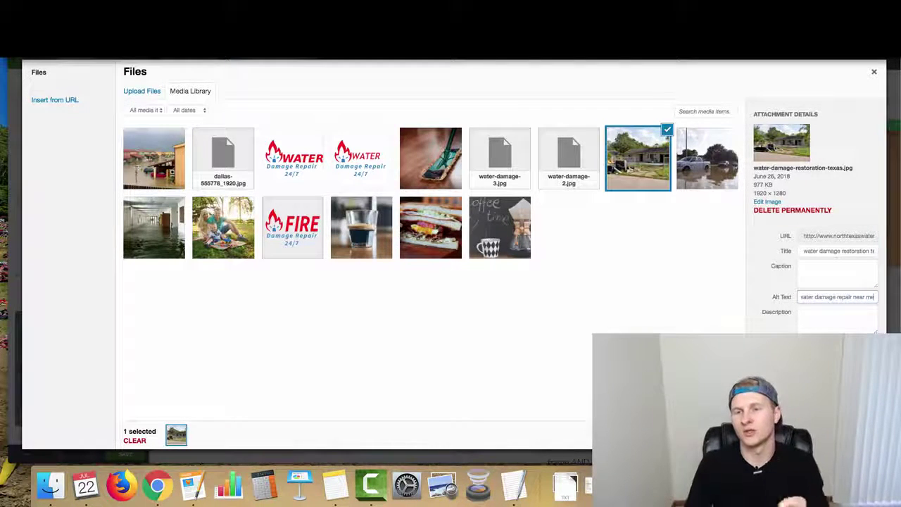
pyautogui.press('Return')
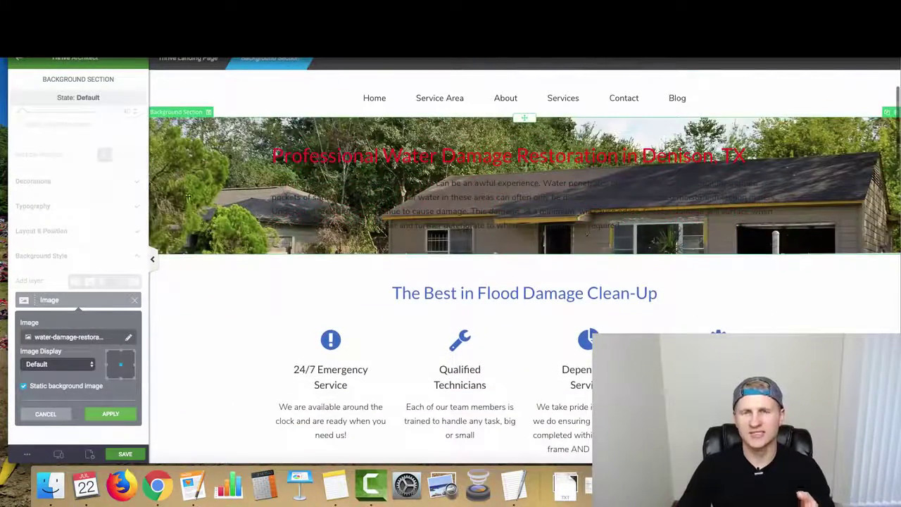
pyautogui.scroll(3, 189, 198)
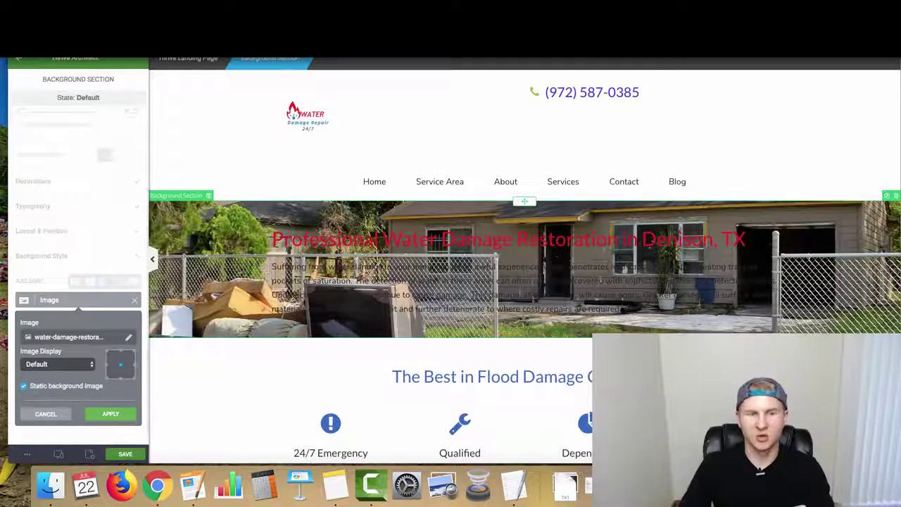
# Preview the Stretch image display for the intro section's background, set it back to Default and apply the static background image
pyautogui.click(75, 367)
pyautogui.click(74, 373)
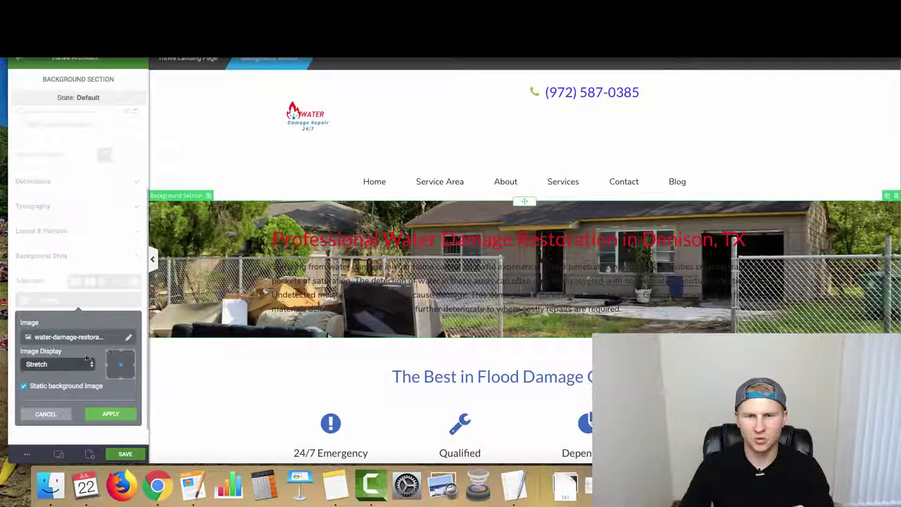
pyautogui.click(46, 365)
pyautogui.click(37, 356)
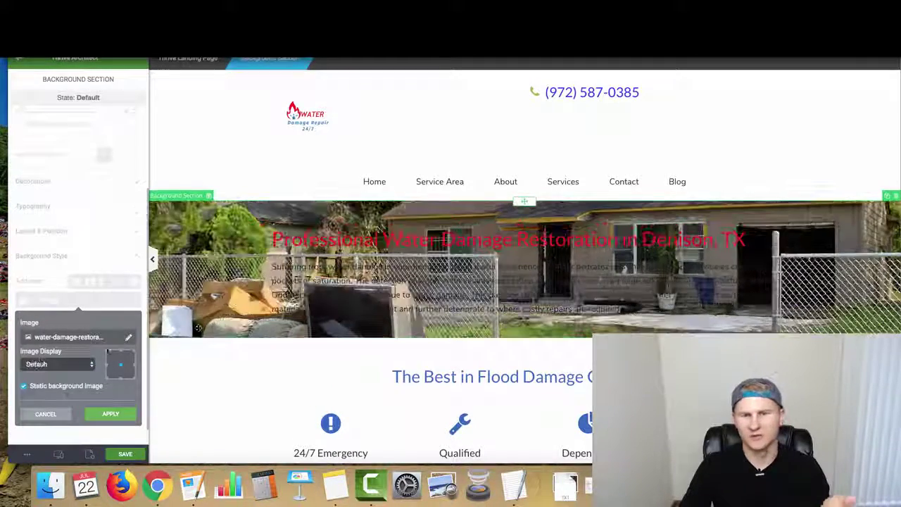
pyautogui.click(112, 415)
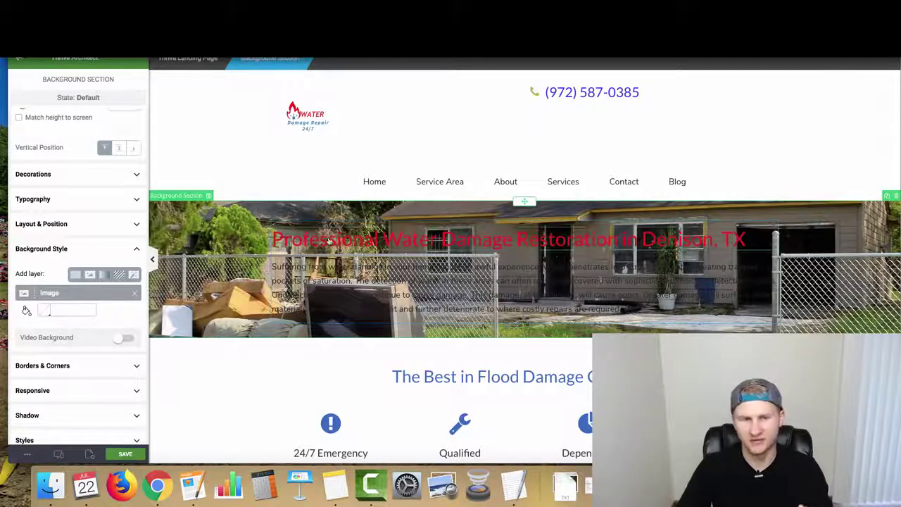
# Add a semi-transparent white solid color background layer behind the intro heading
pyautogui.click(461, 243)
pyautogui.click(90, 272)
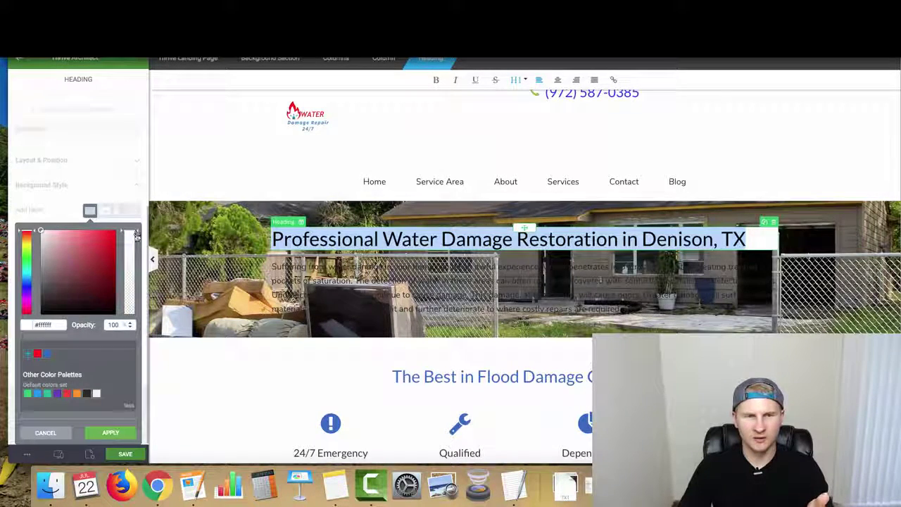
pyautogui.moveTo(136, 234); pyautogui.dragTo(136, 265)
pyautogui.press('Return')
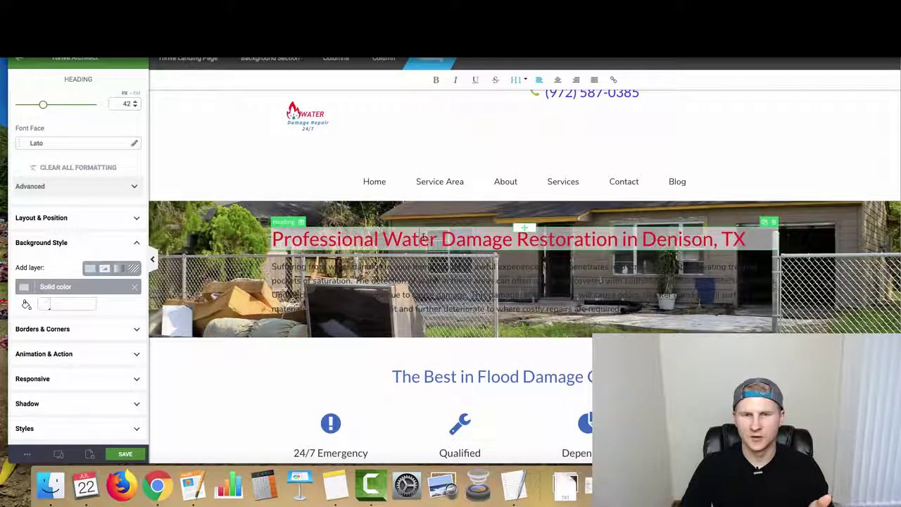
# Reword the intro heading as "Water Damage Restoration Contractor in Sherman, TX"
pyautogui.moveTo(639, 239)
pyautogui.mouseDown()
pyautogui.moveTo(746, 235)
pyautogui.moveTo(645, 240)
pyautogui.mouseUp()
pyautogui.write('Sherman')
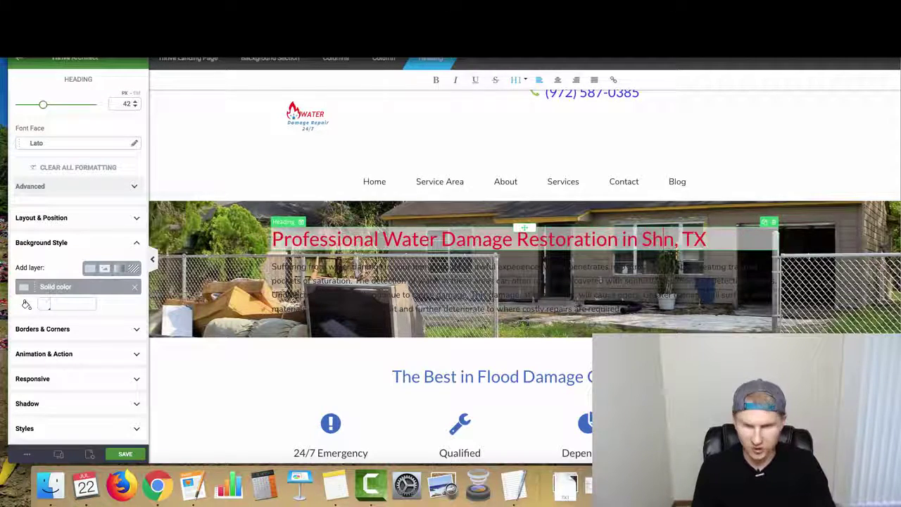
pyautogui.press('BackSpace')
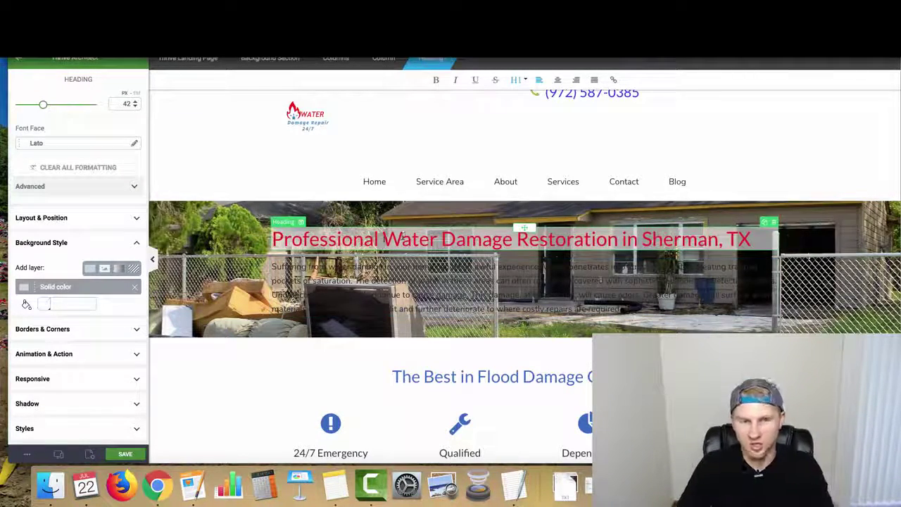
pyautogui.hotkey('alt', 'BackSpace')
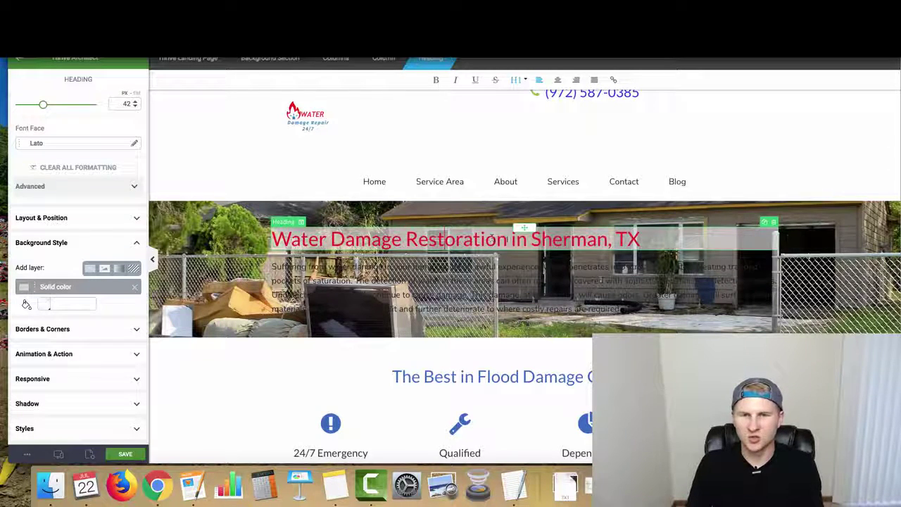
pyautogui.write('Contr ')
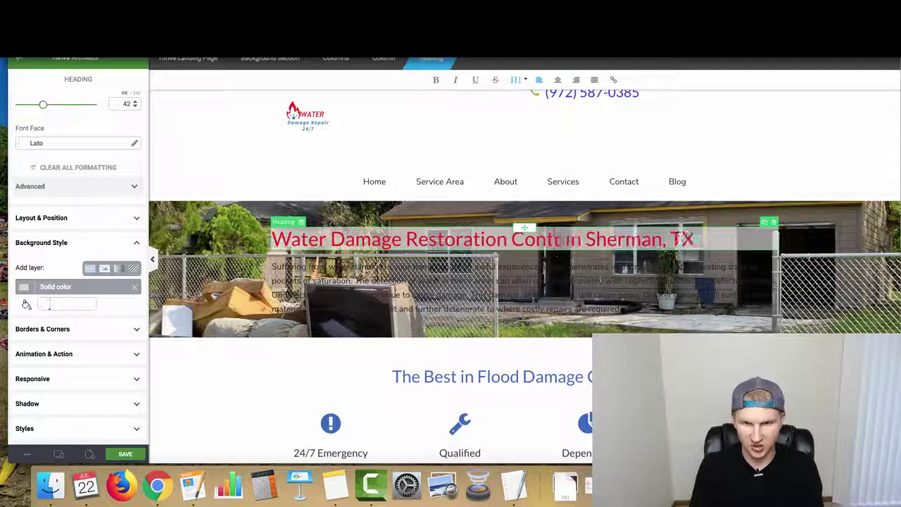
pyautogui.write('actor')
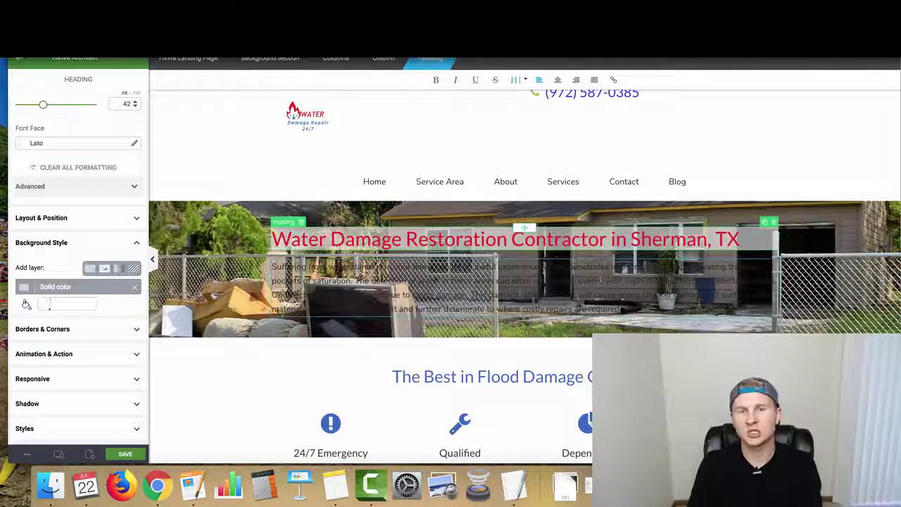
# Add a semi-transparent white (#ffffff) solid color background layer behind the intro paragraph
pyautogui.tripleClick(450, 289)
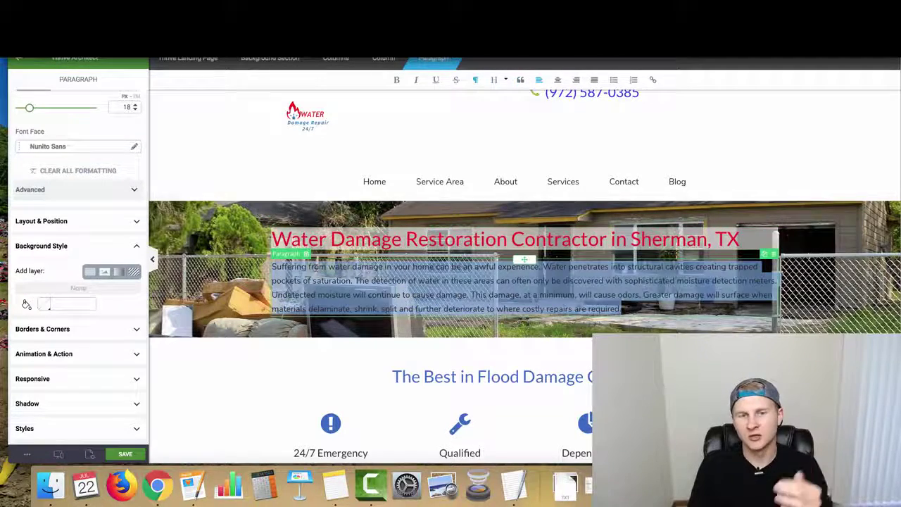
pyautogui.click(89, 273)
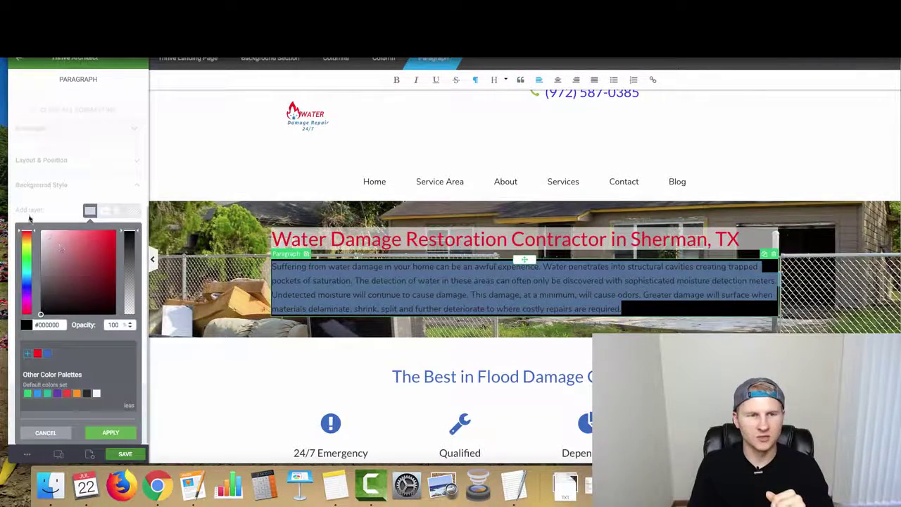
pyautogui.moveTo(139, 238); pyautogui.dragTo(137, 266)
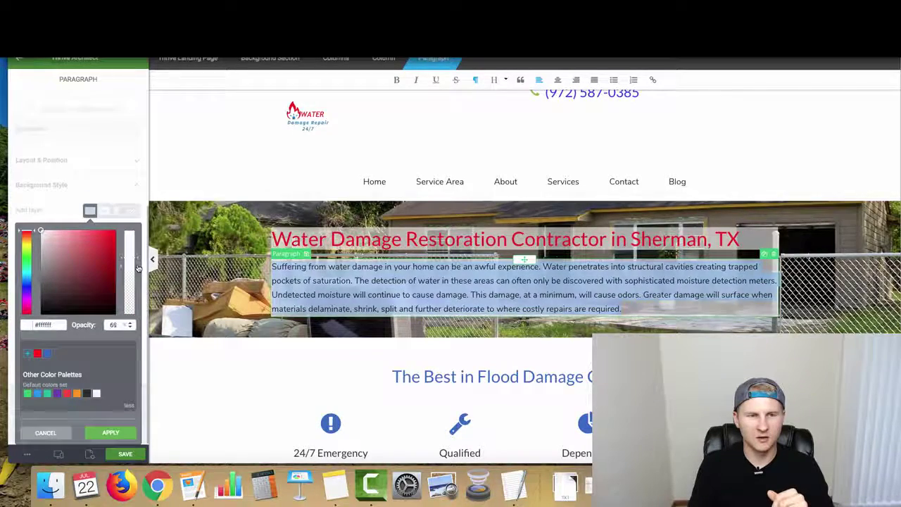
pyautogui.click(116, 433)
pyautogui.scroll(-2, 237, 211)
pyautogui.click(237, 202)
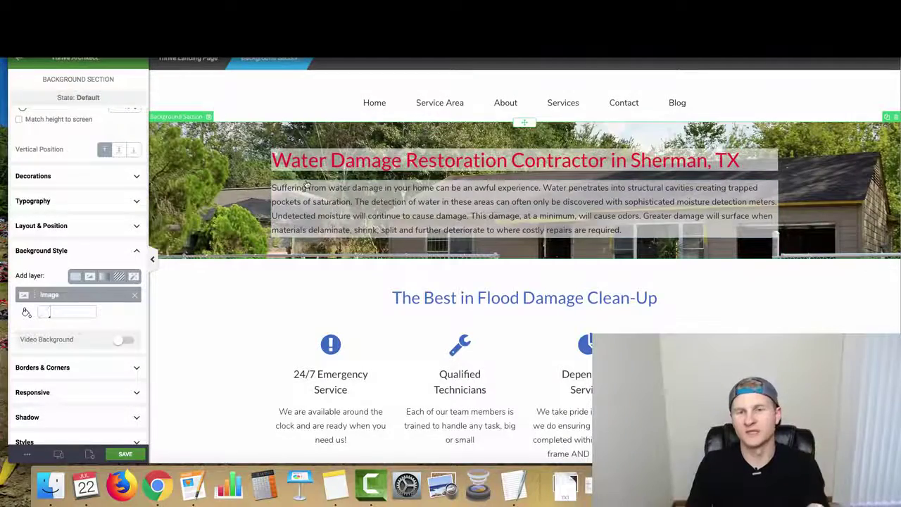
# Replace the intro paragraph with the first paragraph under "Sherman city page" copied from the Pages document
pyautogui.click(328, 209)
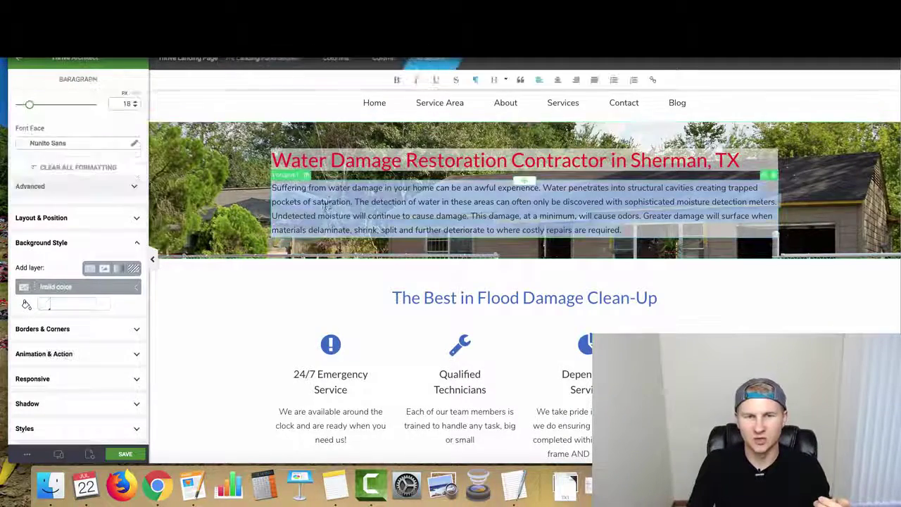
pyautogui.click(190, 484)
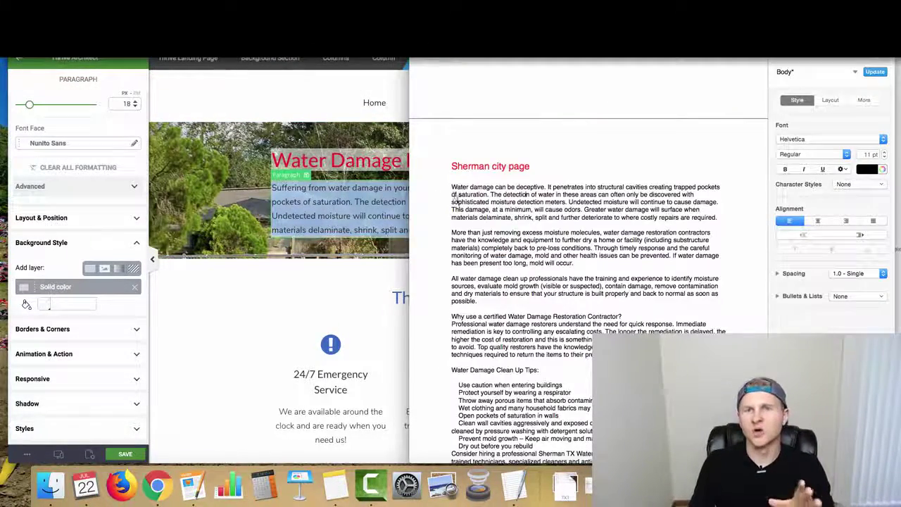
pyautogui.scroll(-2, 464, 211)
pyautogui.moveTo(451, 118); pyautogui.dragTo(567, 133)
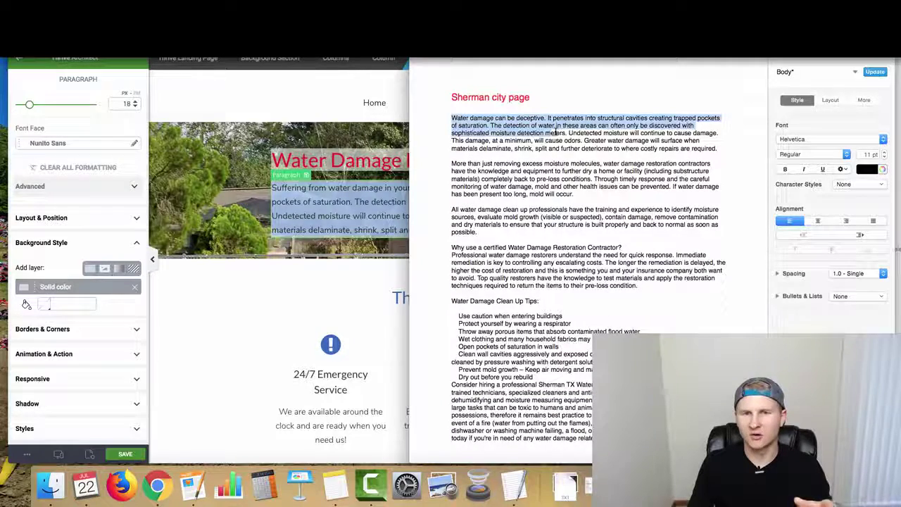
pyautogui.moveTo(663, 132); pyautogui.dragTo(721, 147)
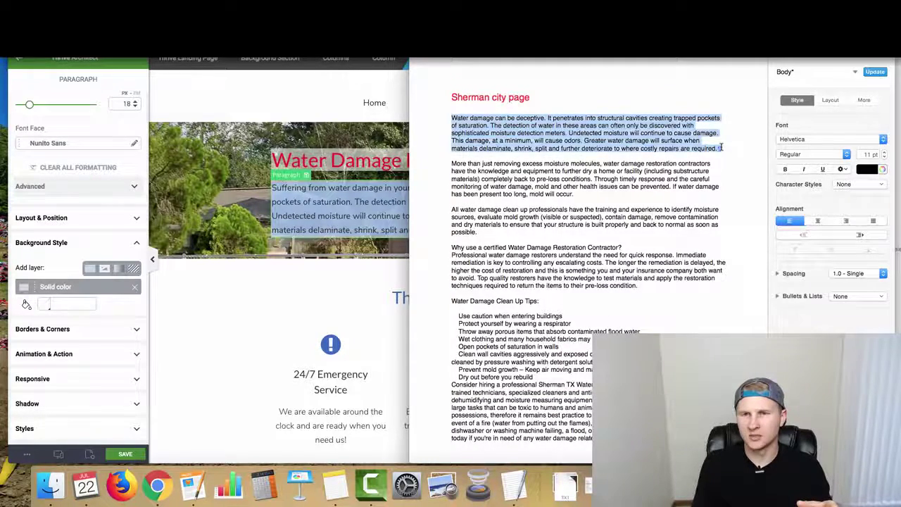
pyautogui.rightClick(568, 138)
pyautogui.click(584, 164)
pyautogui.press('super+Tab')
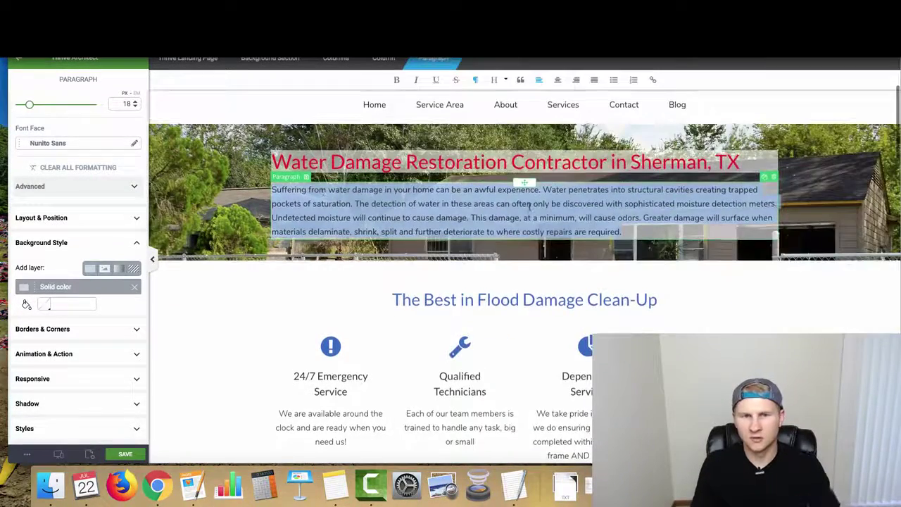
pyautogui.press('super+v')
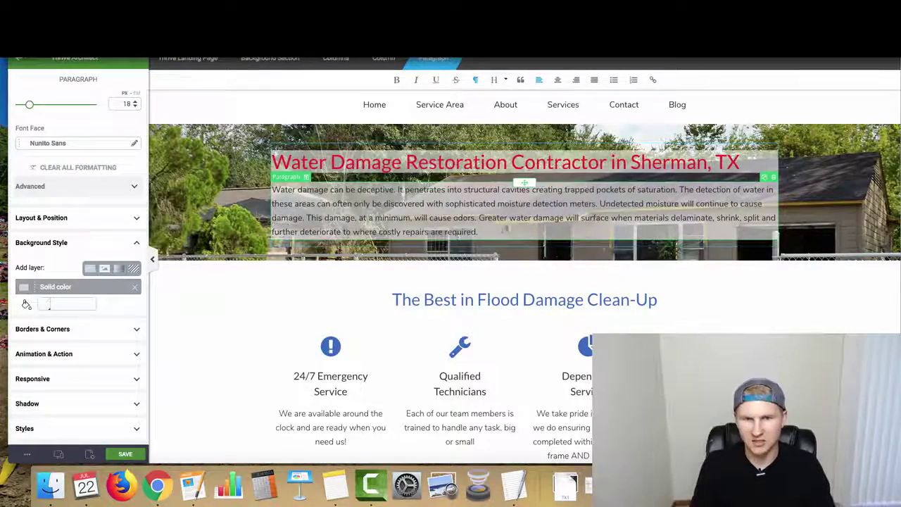
# Check the heading levels of the intro title and the section heading below it
pyautogui.scroll(-1, 459, 276)
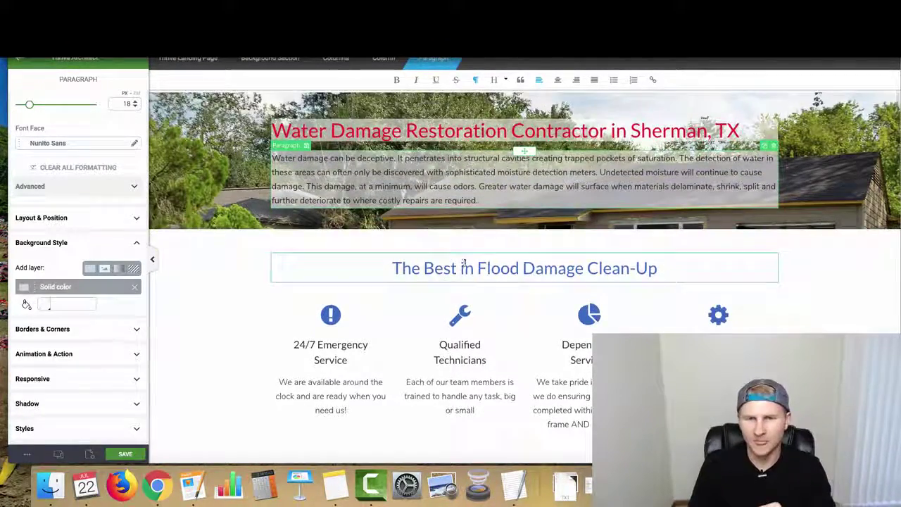
pyautogui.scroll(1, 463, 262)
pyautogui.tripleClick(505, 159)
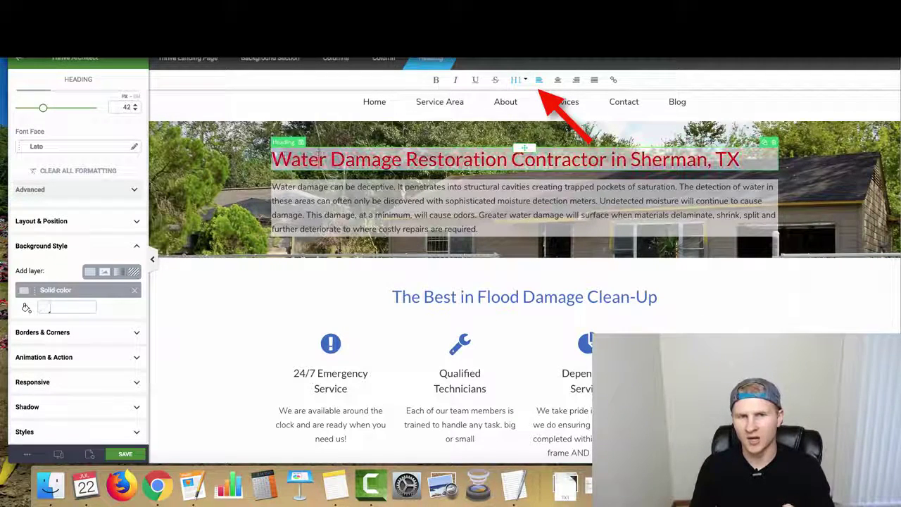
pyautogui.moveTo(273, 159); pyautogui.dragTo(761, 152)
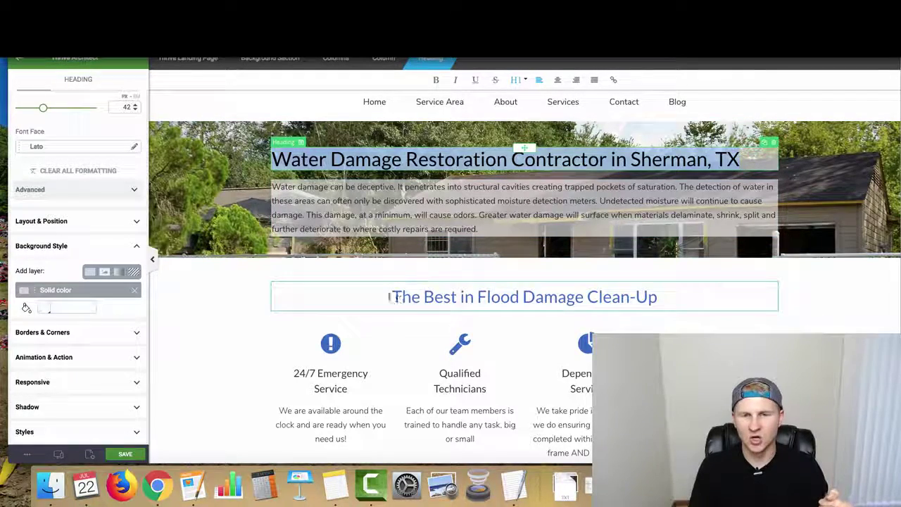
pyautogui.click(464, 296)
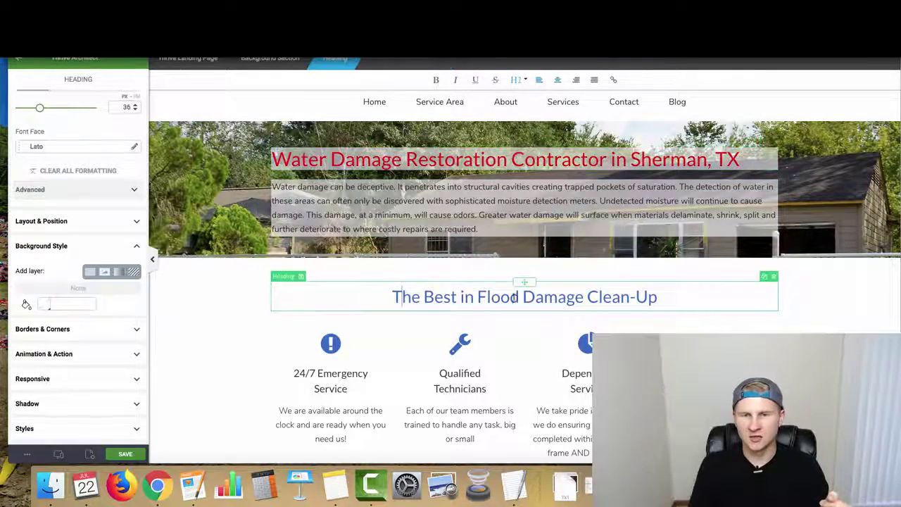
# Change the heading above the four service icons to "The Best in Water Destruction Clean-Up"
pyautogui.click(518, 296)
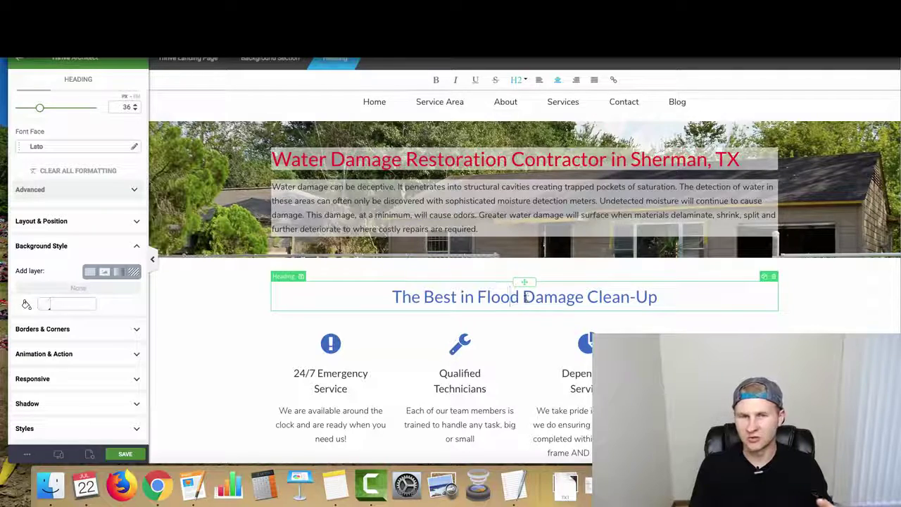
pyautogui.moveTo(519, 297); pyautogui.dragTo(476, 298)
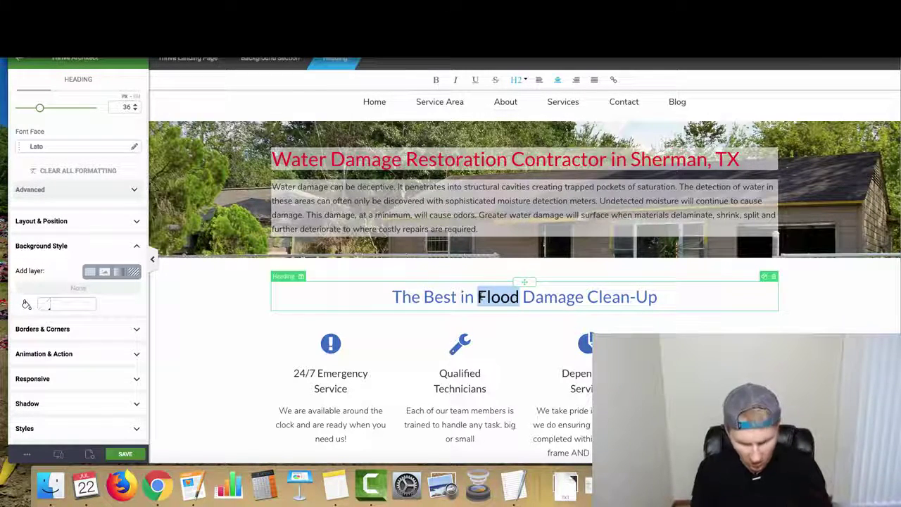
pyautogui.write('Water D')
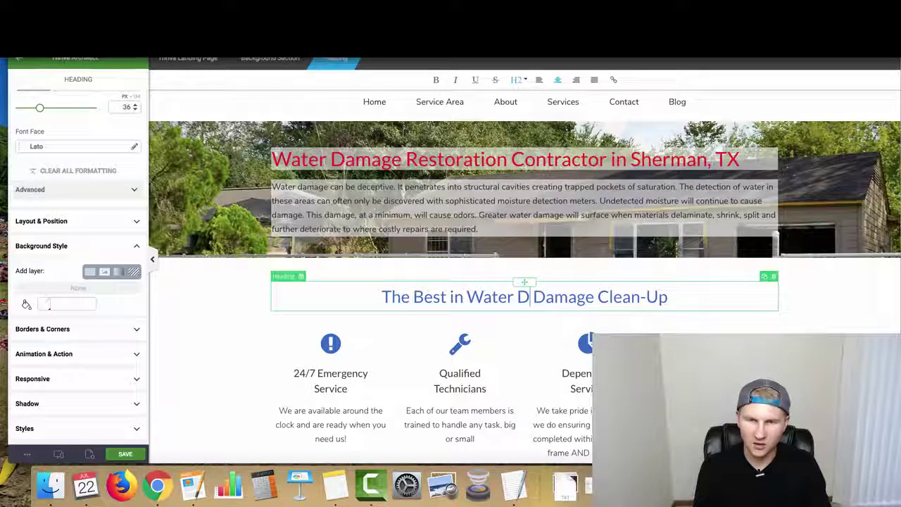
pyautogui.write('estruc')
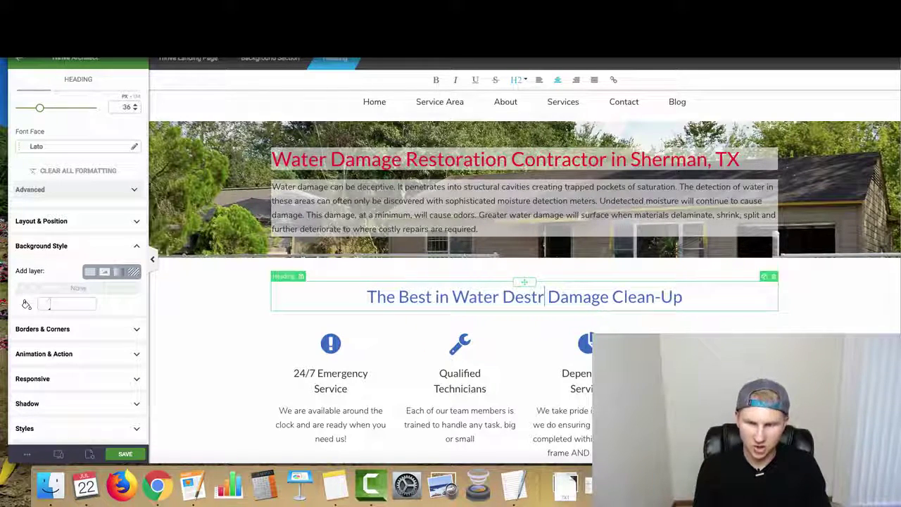
pyautogui.write('tion')
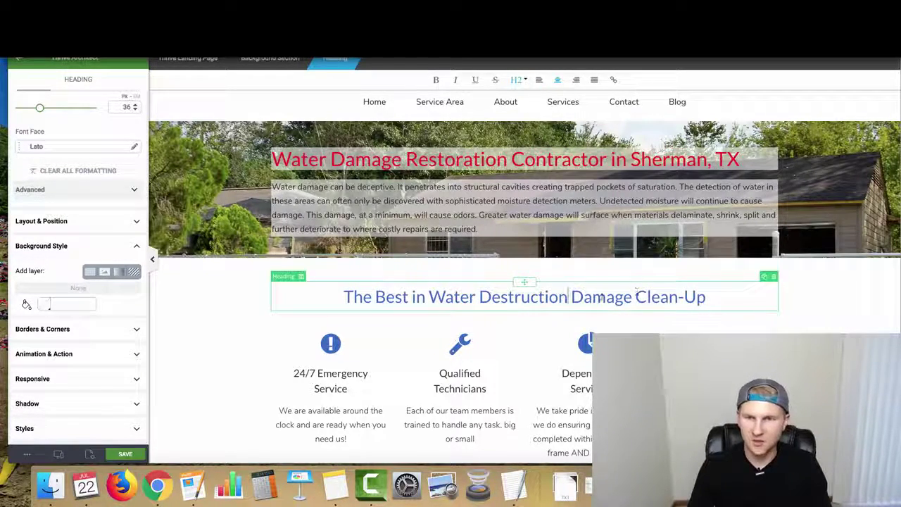
pyautogui.doubleClick(571, 296)
pyautogui.press('BackSpace')
pyautogui.press('BackSpace')
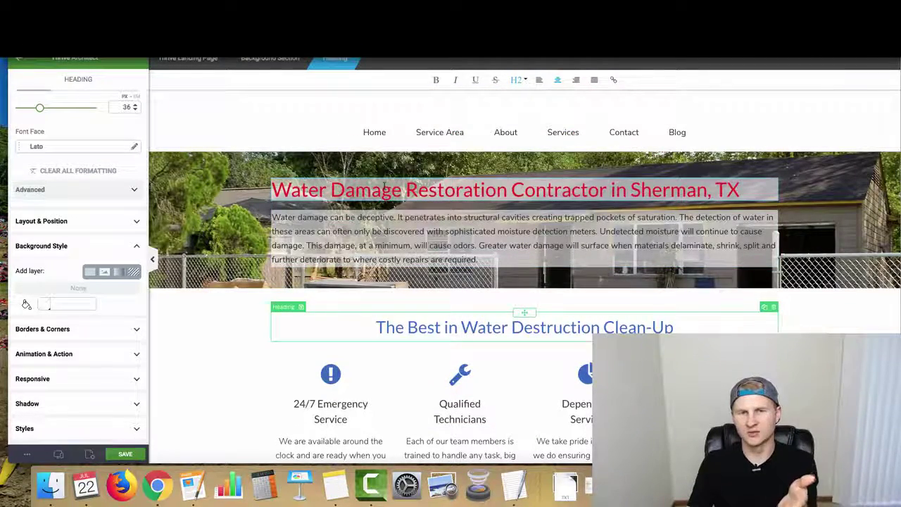
# Review the page from the intro heading down to the "Water Damage Repair Contractor" section
pyautogui.click(377, 191)
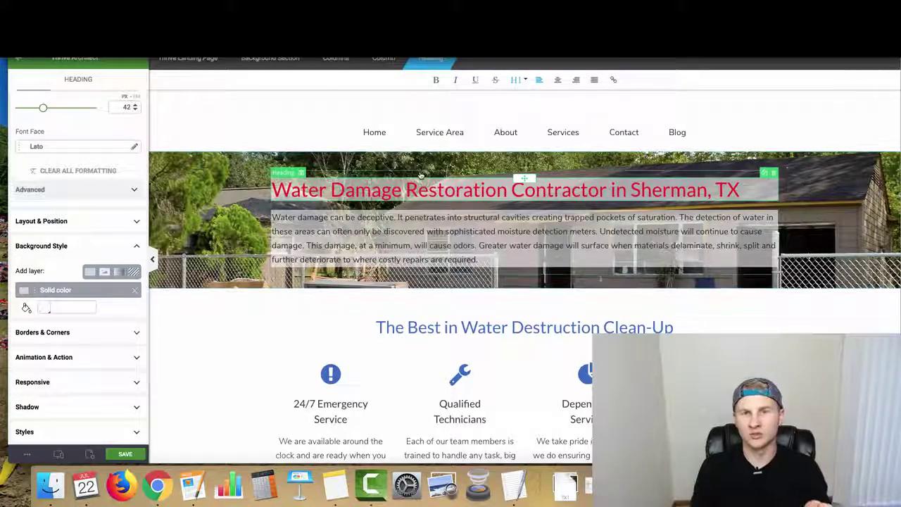
pyautogui.scroll(-2, 423, 173)
pyautogui.scroll(-1, 392, 182)
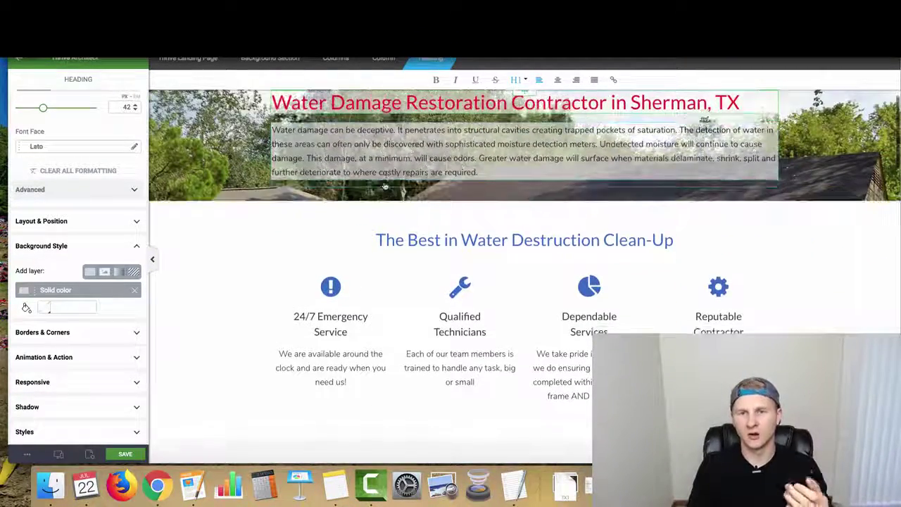
pyautogui.scroll(-2, 377, 260)
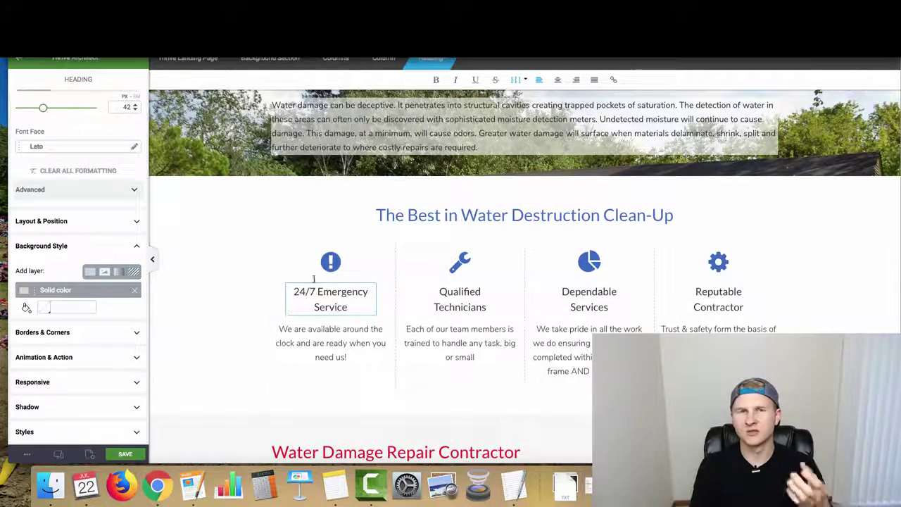
pyautogui.scroll(-1, 394, 310)
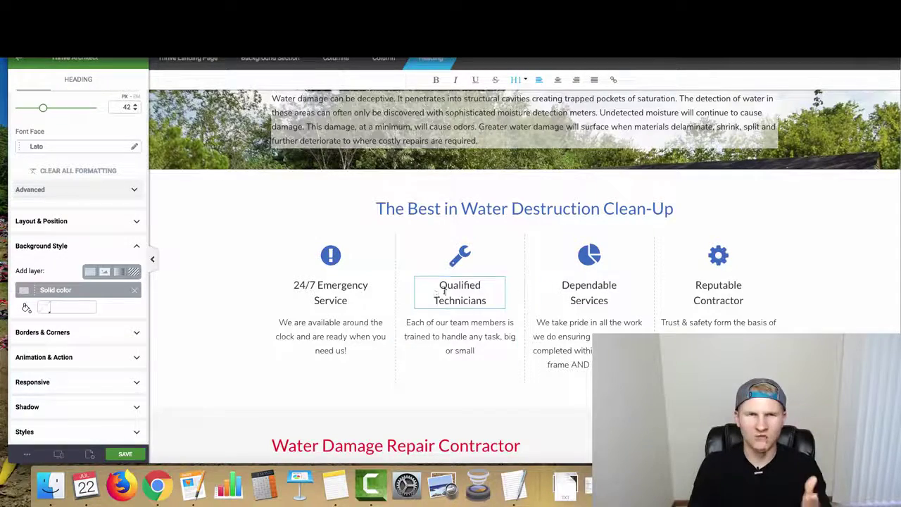
pyautogui.scroll(-5, 733, 302)
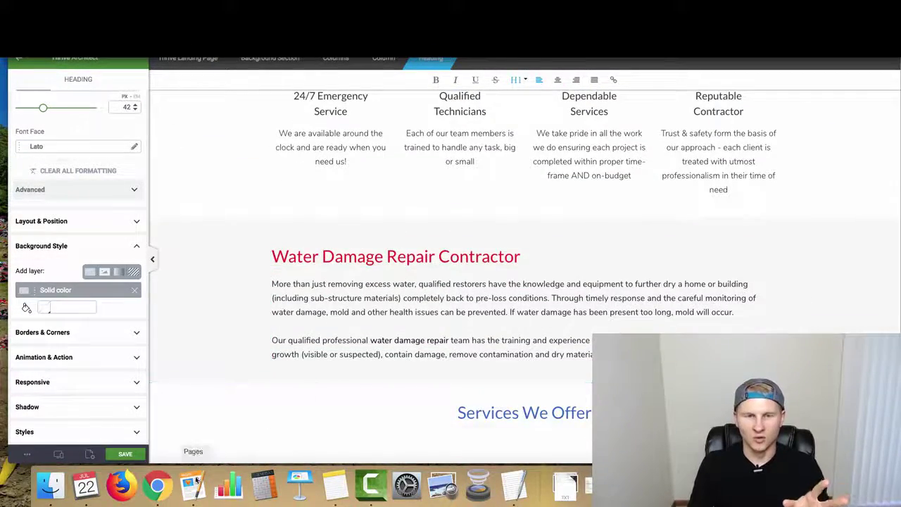
# In the Pages document, copy the second and third paragraphs under "Sherman city page", from "More than just removing excess moisture molecules" to "as soon as possible"
pyautogui.click(180, 493)
pyautogui.click(476, 230)
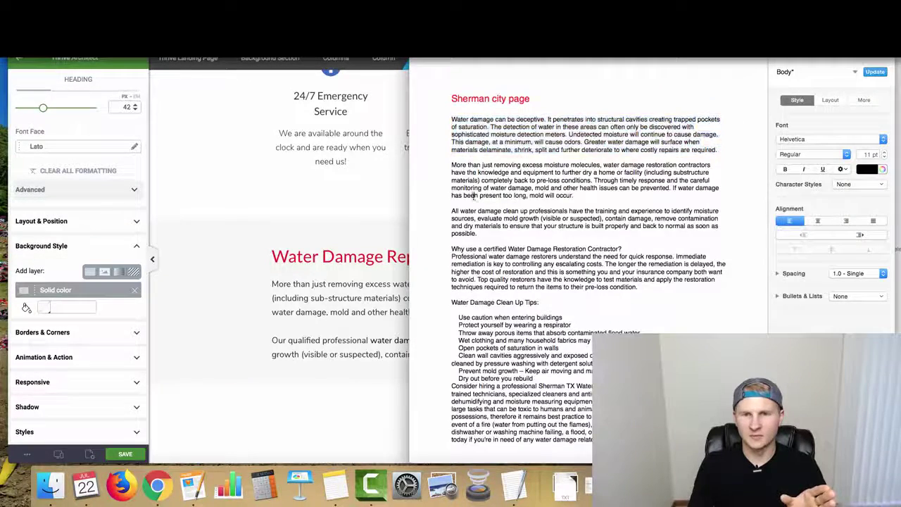
pyautogui.moveTo(451, 165); pyautogui.dragTo(476, 227)
pyautogui.rightClick(471, 206)
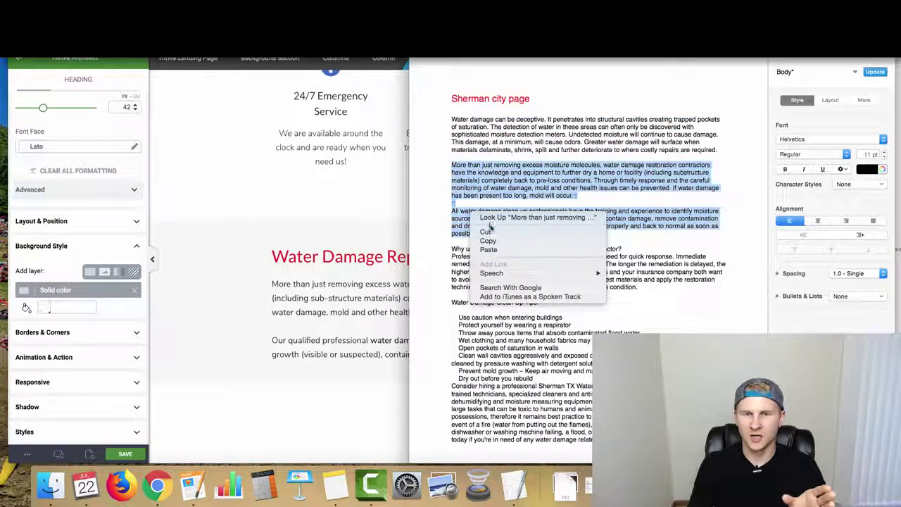
pyautogui.click(492, 241)
pyautogui.click(484, 169)
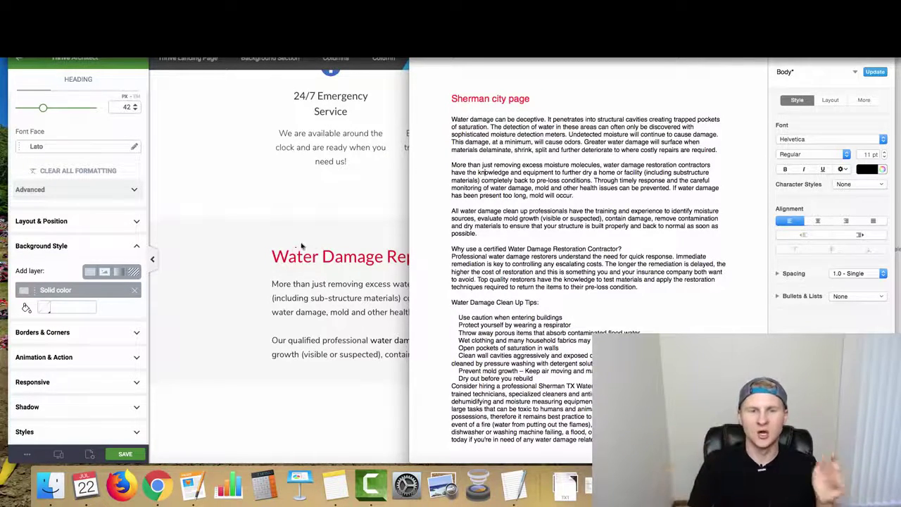
# Back on the web page, change the "Water Damage Repair Contractor" heading to "Water Damage Restoration Company"
pyautogui.click(301, 244)
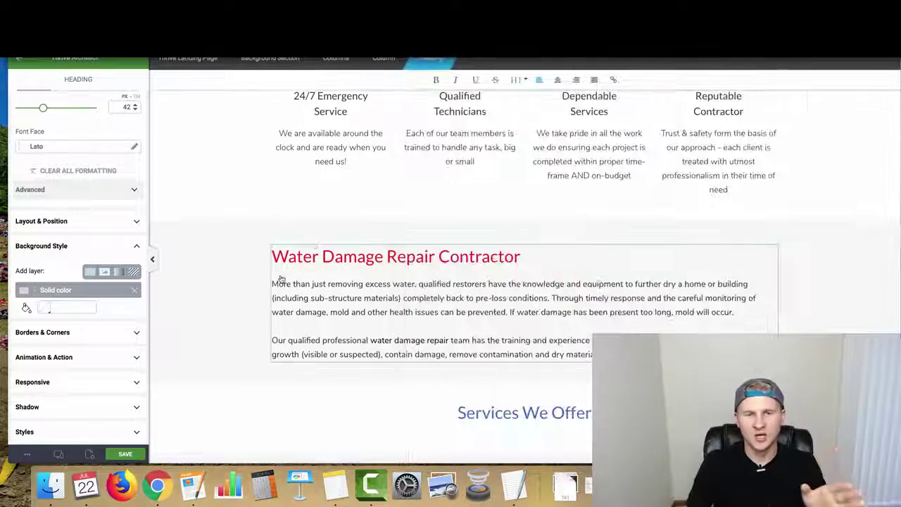
pyautogui.click(437, 255)
pyautogui.moveTo(436, 255); pyautogui.dragTo(399, 256)
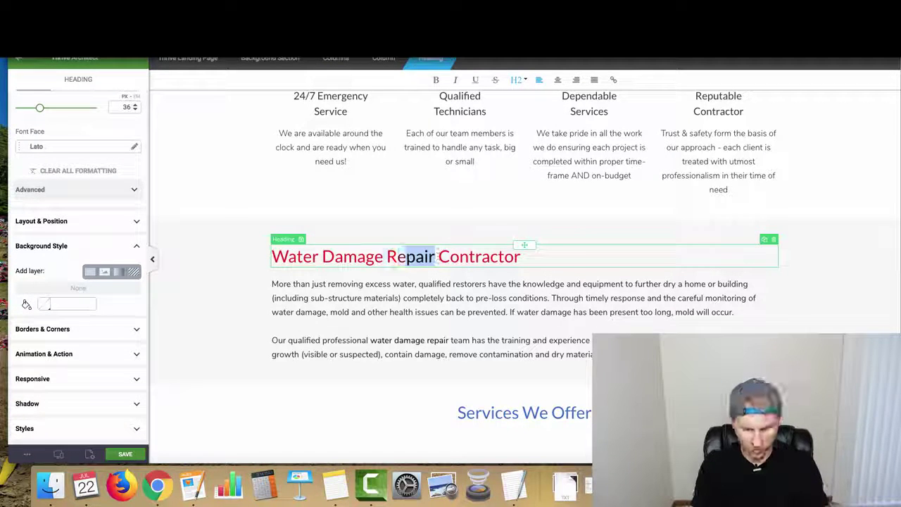
pyautogui.write('storation')
pyautogui.hotkey('alt', 'shift', 'Right')
pyautogui.write('Comp')
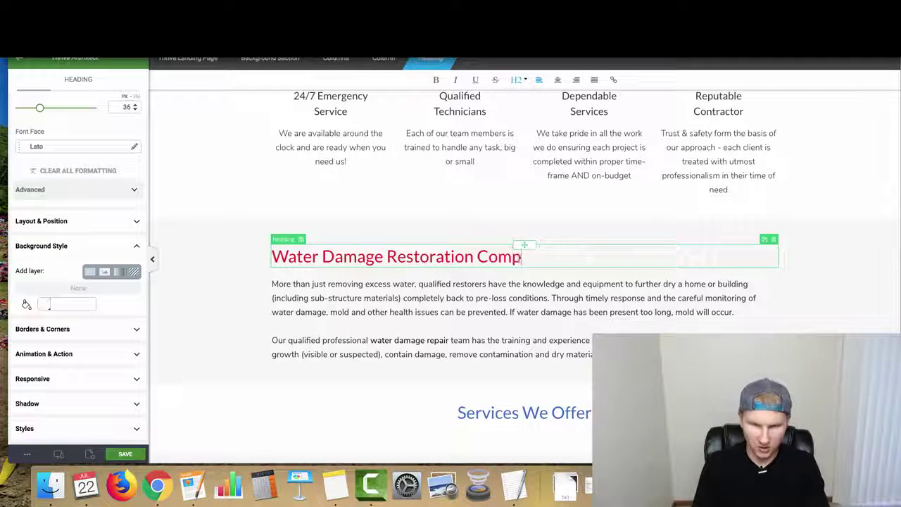
pyautogui.write('any')
# Add "Top Rated" at the start of the "Water Damage Restoration Company" heading
pyautogui.click(272, 257)
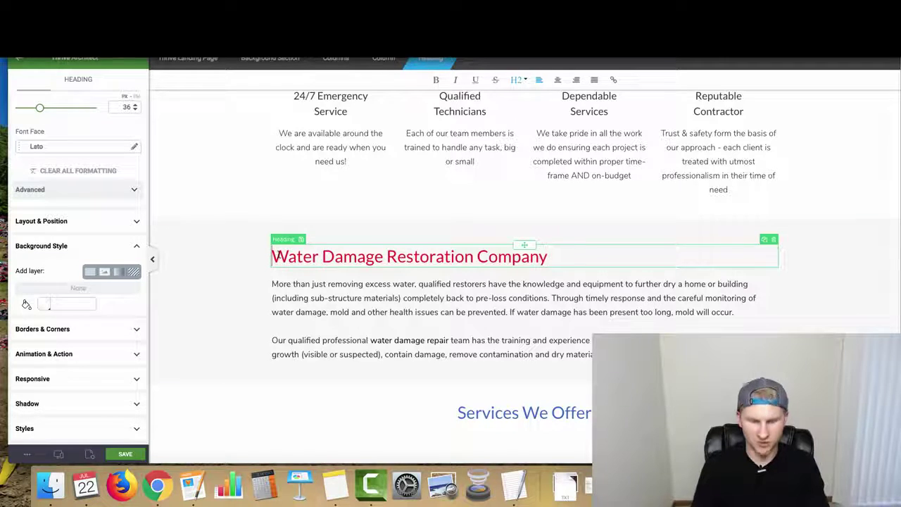
pyautogui.write('The B')
pyautogui.press('BackSpace')
pyautogui.press('BackSpace')
pyautogui.press('BackSpace')
pyautogui.press('BackSpace')
pyautogui.press('BackSpace')
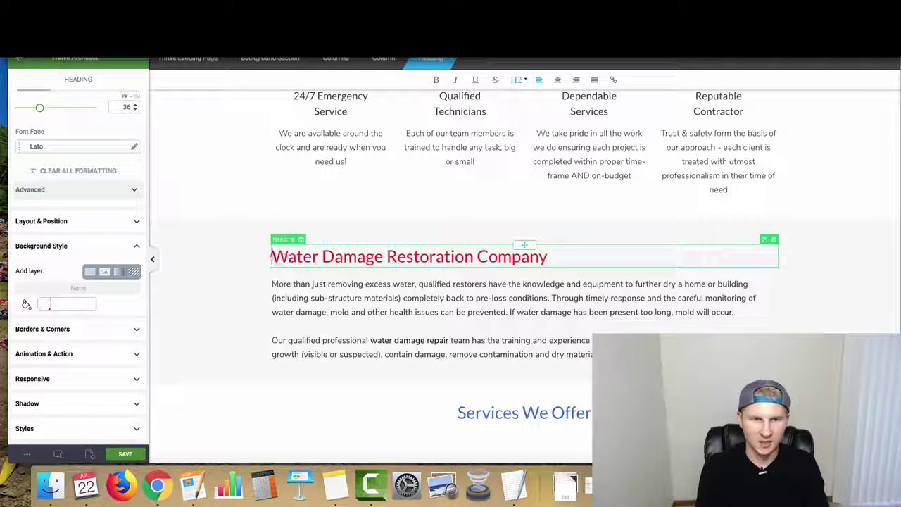
pyautogui.write('Top Rated')
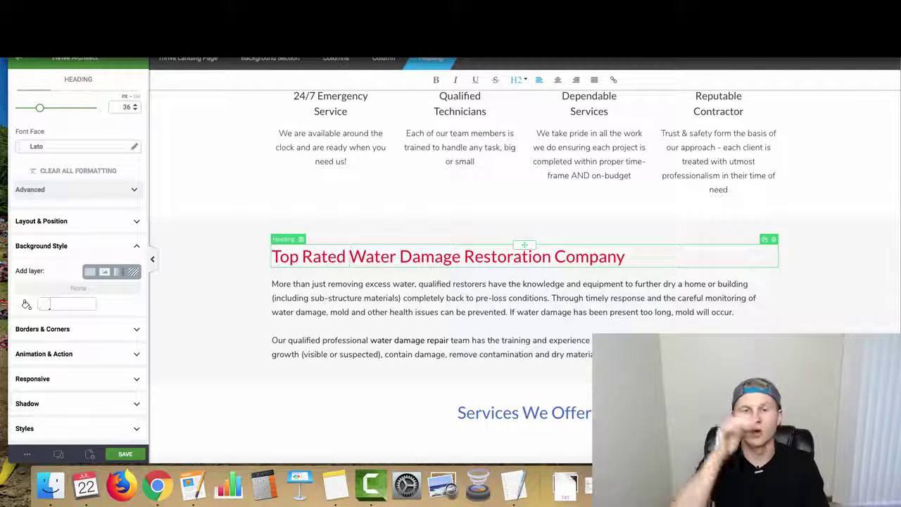
# Replace the text below the "Top Rated Water Damage Restoration Company" heading with the two copied paragraphs, separated by one blank line
pyautogui.click(291, 285)
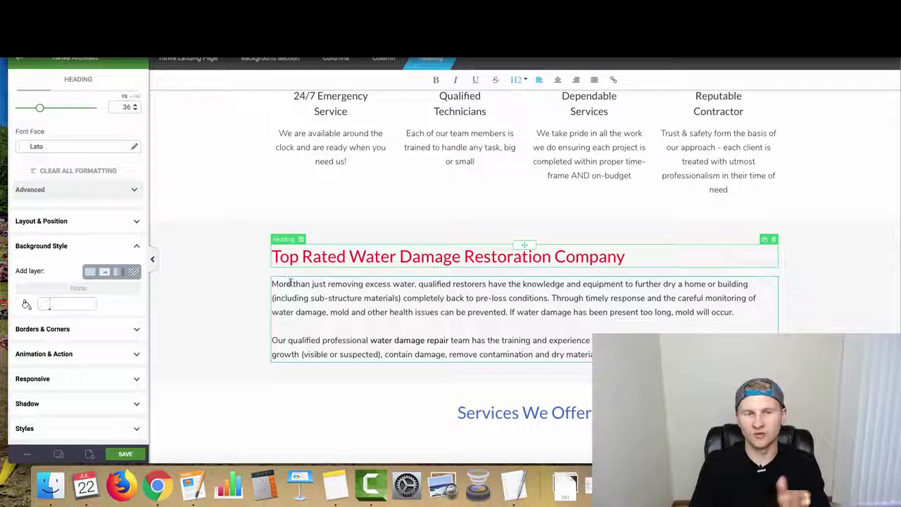
pyautogui.moveTo(273, 284); pyautogui.dragTo(746, 329)
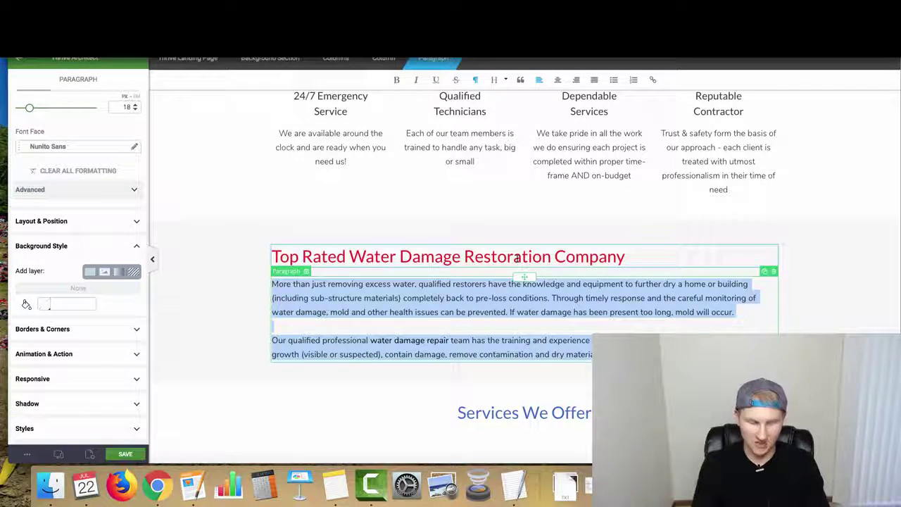
pyautogui.press('super+v')
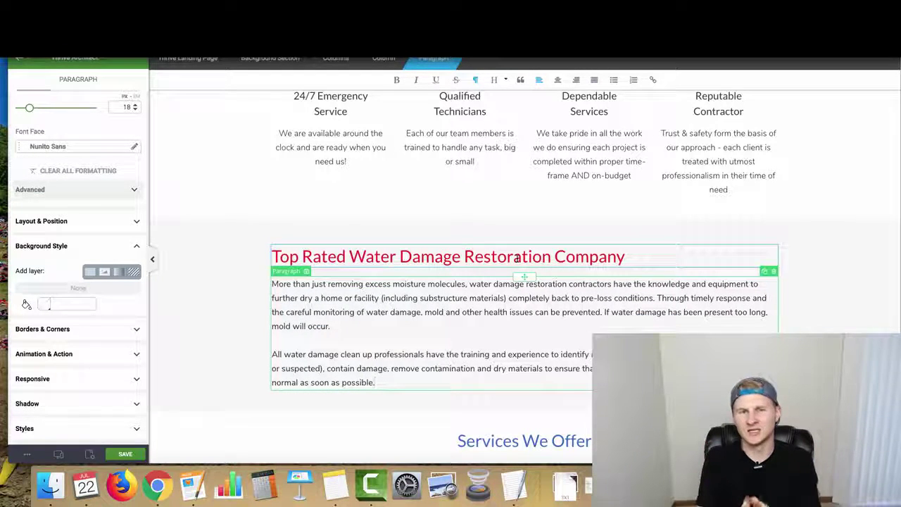
pyautogui.click(363, 341)
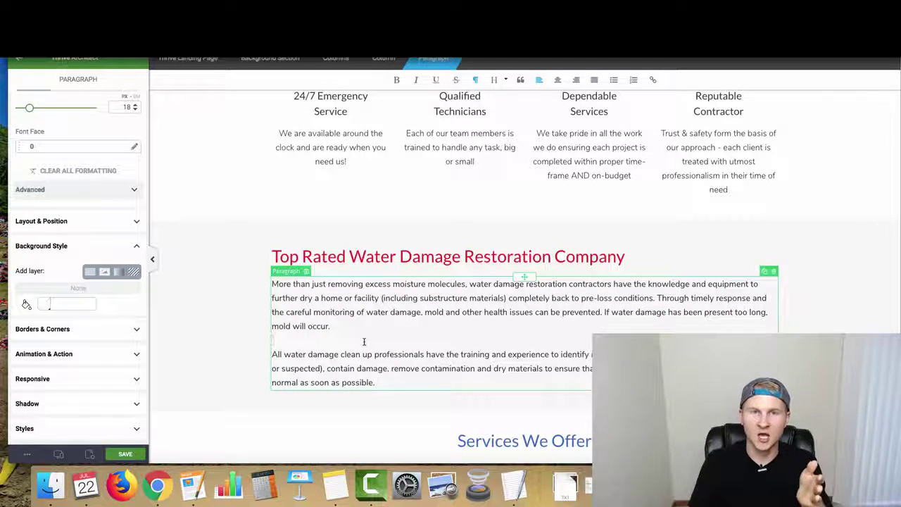
pyautogui.press('BackSpace')
pyautogui.press('Return')
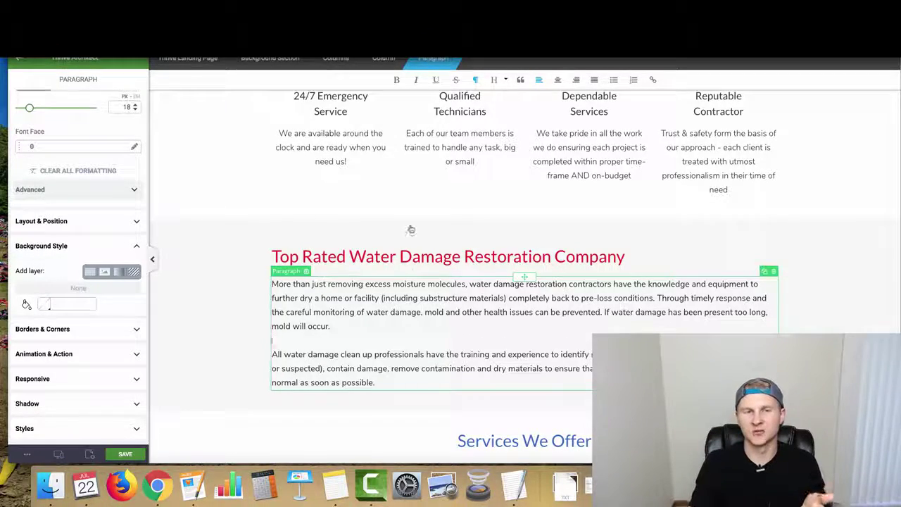
# Review the page from the service icons down to the "Services We Offer" list and the "Get Started Now" button
pyautogui.scroll(3, 331, 232)
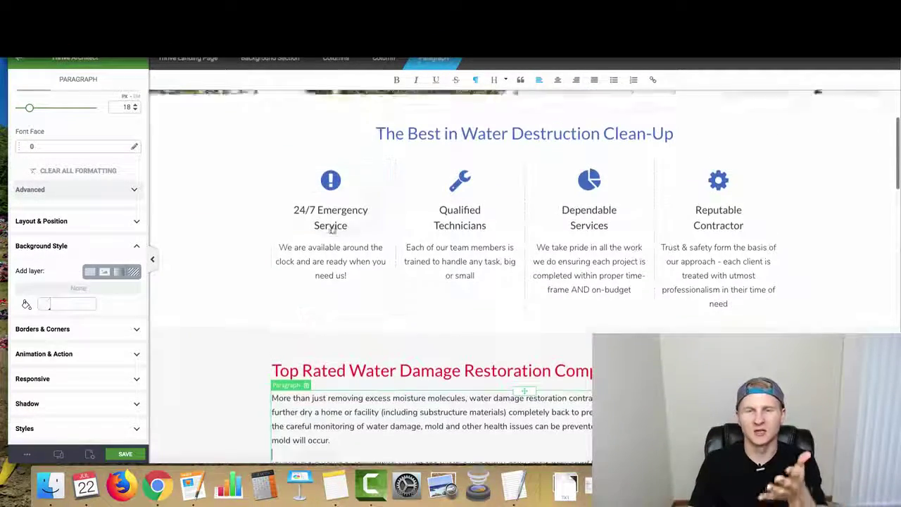
pyautogui.scroll(3, 331, 232)
pyautogui.scroll(-7, 331, 232)
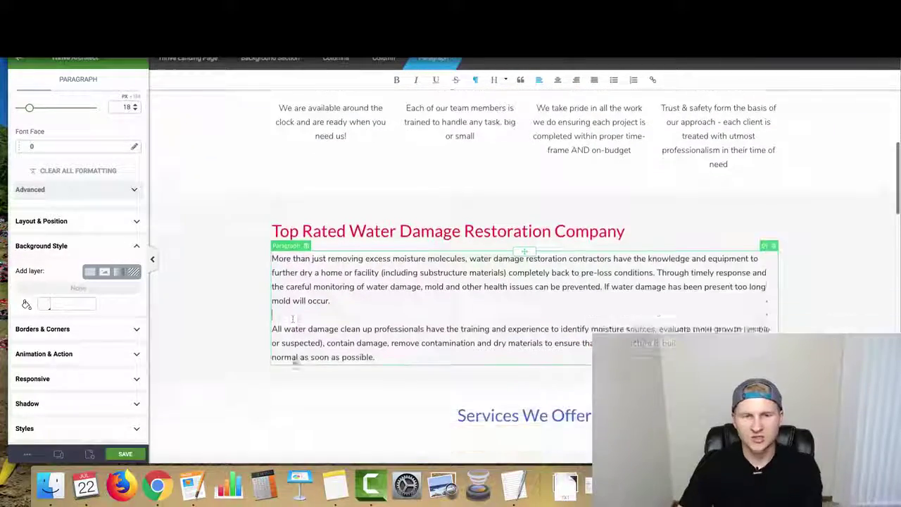
pyautogui.scroll(-4, 292, 318)
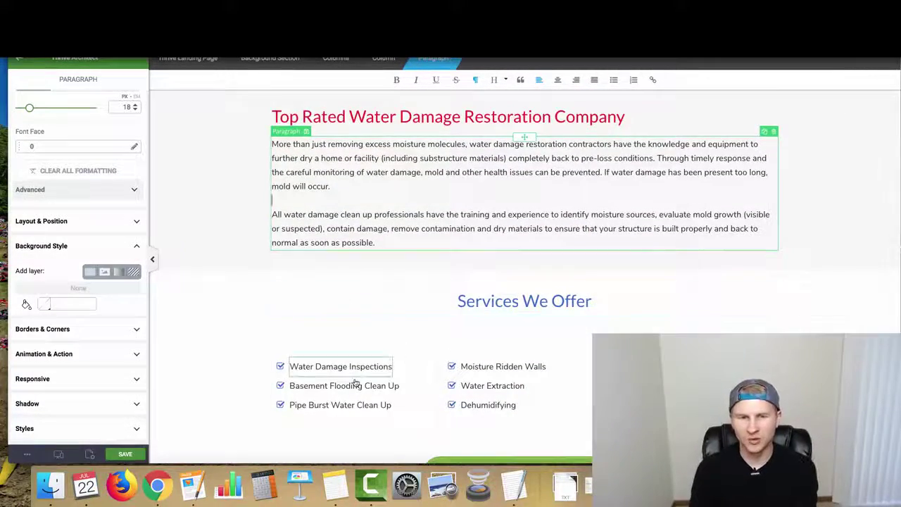
pyautogui.scroll(-2, 418, 373)
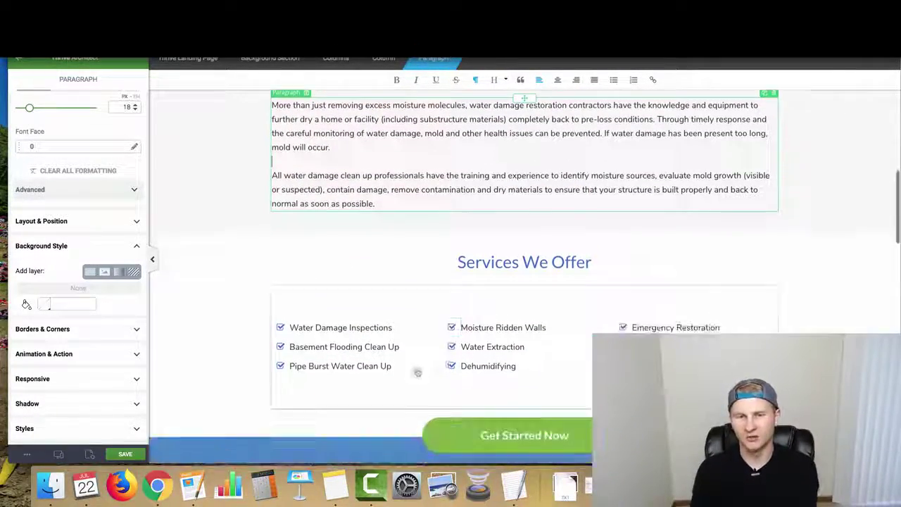
pyautogui.scroll(-2, 417, 373)
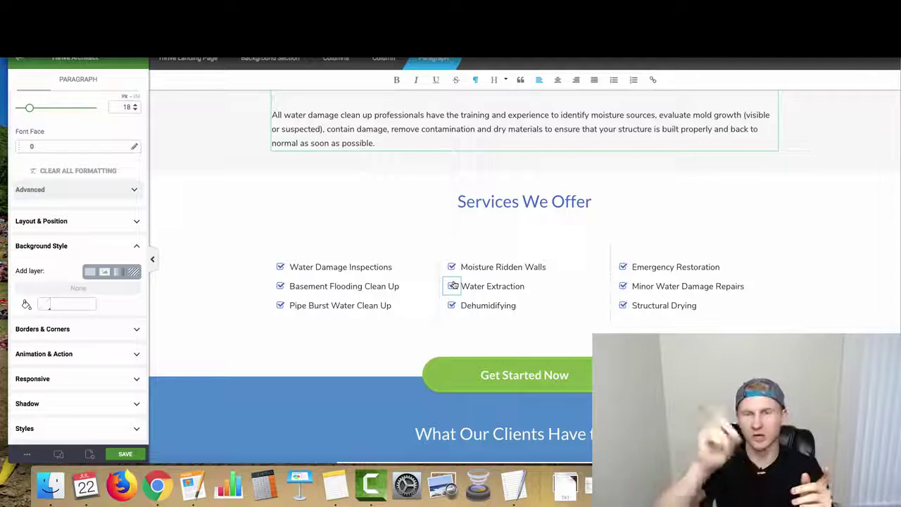
pyautogui.scroll(-3, 441, 290)
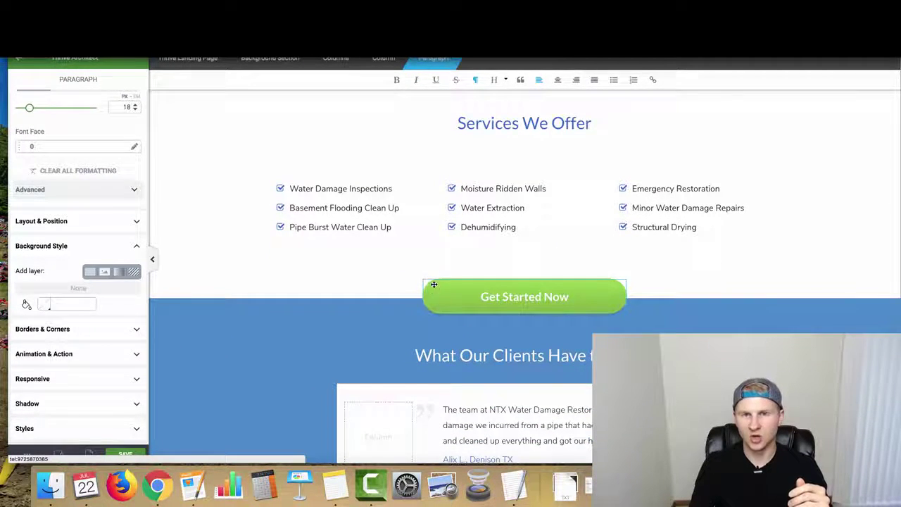
# Check the "Get Started Now" button's link and the testimonials under "What Our Clients Have to Say"
pyautogui.click(431, 287)
pyautogui.scroll(-5, 334, 279)
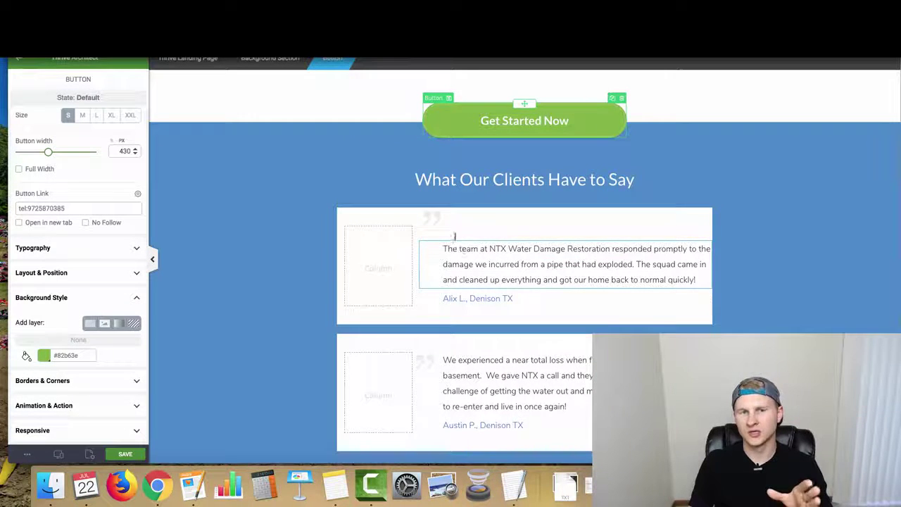
pyautogui.moveTo(443, 248); pyautogui.dragTo(706, 271)
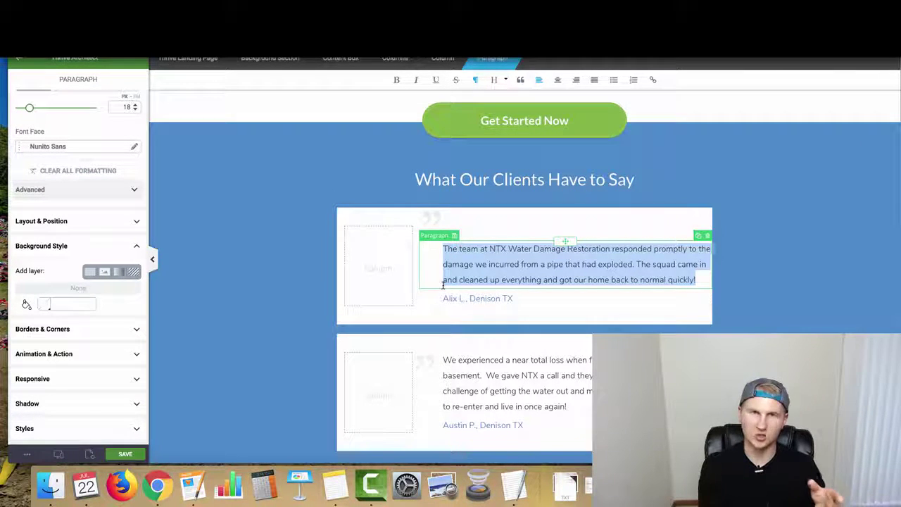
pyautogui.click(487, 250)
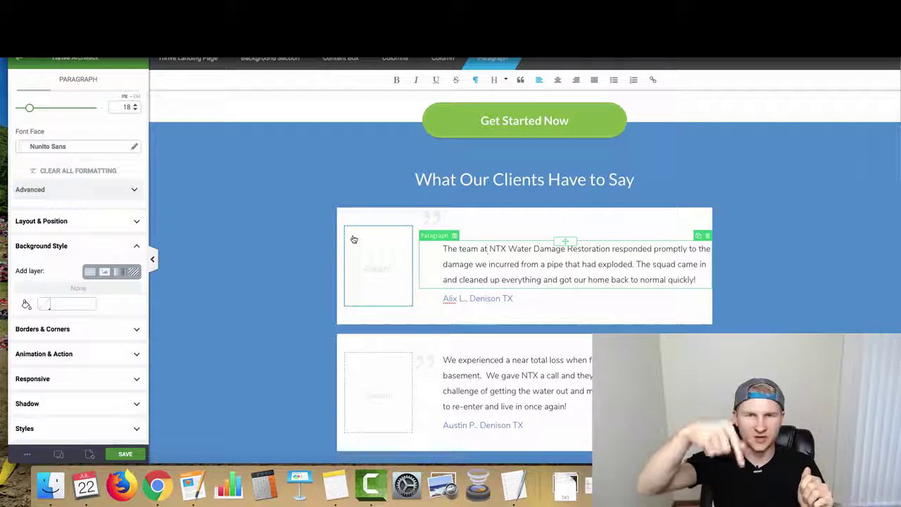
pyautogui.scroll(-5, 507, 254)
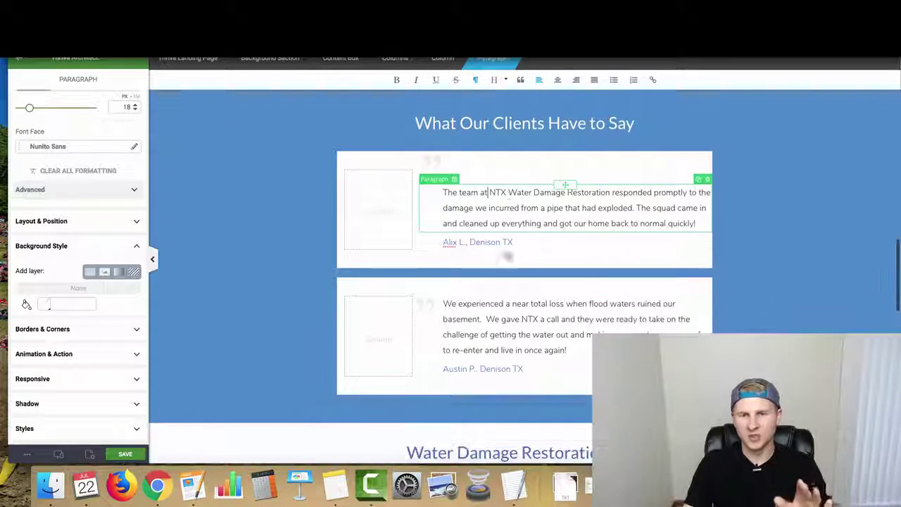
# Delete the "Water Damage Restoration Tips" heading together with the tip lists and the section below the testimonials
pyautogui.click(406, 259)
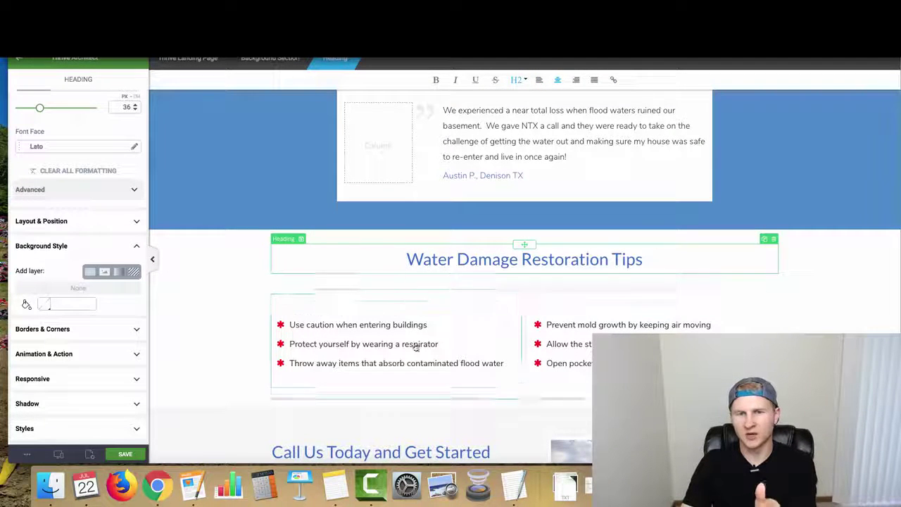
pyautogui.click(773, 281)
pyautogui.click(772, 279)
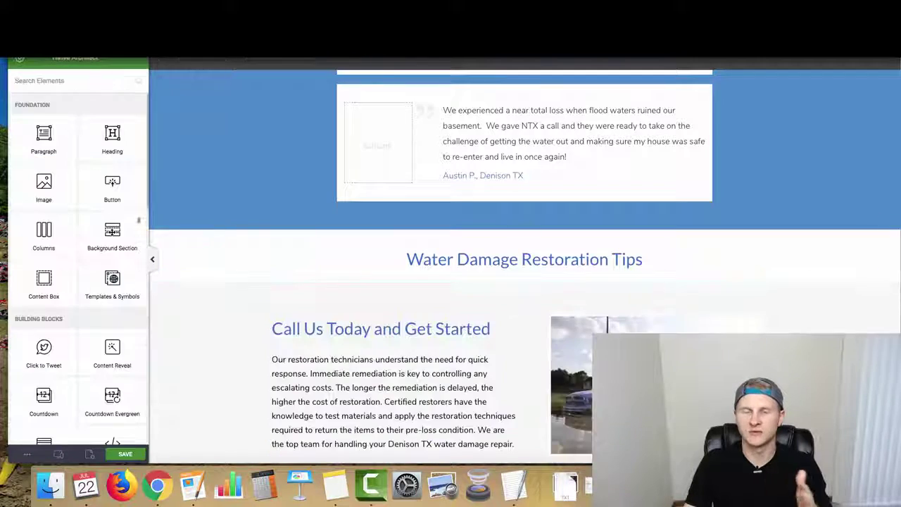
pyautogui.moveTo(37, 149); pyautogui.dragTo(534, 226)
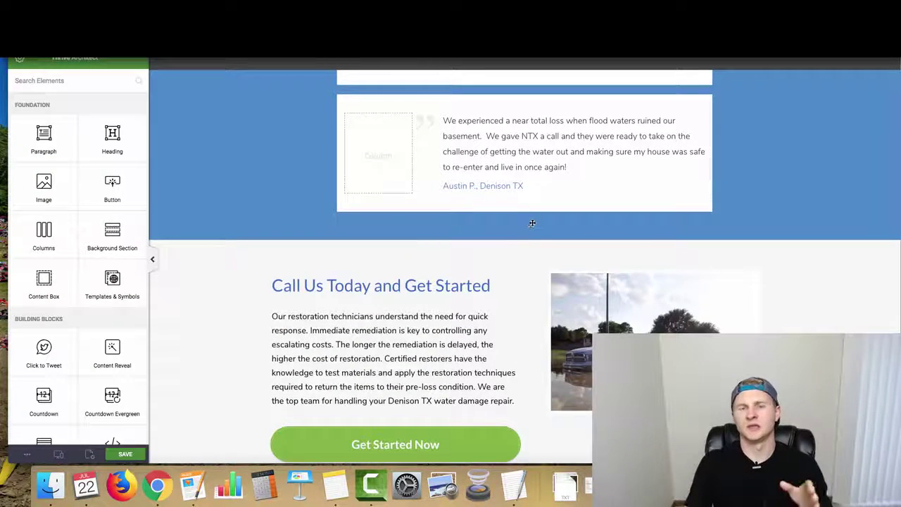
# Place the "Top Rated Water Damage Restoration Company" section between the testimonials and "Call Us Today and Get Started", and make its background white
pyautogui.scroll(2, 490, 230)
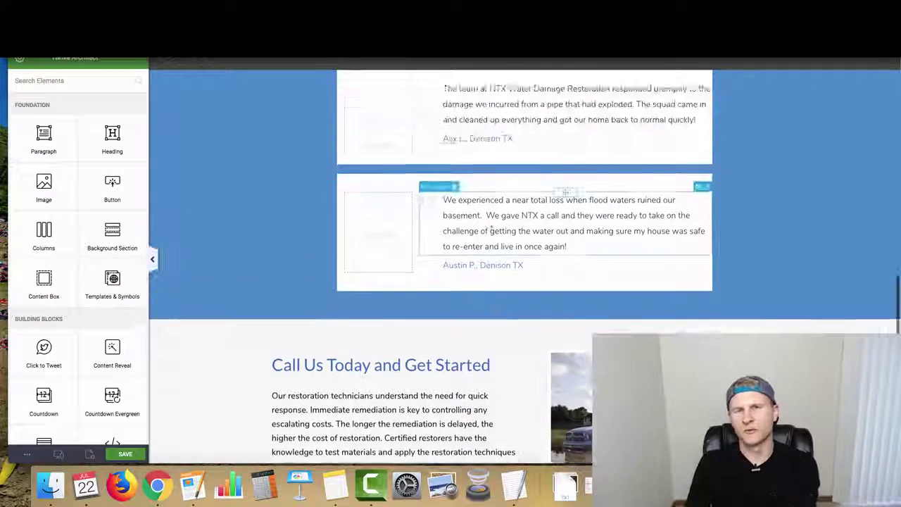
pyautogui.scroll(15, 490, 230)
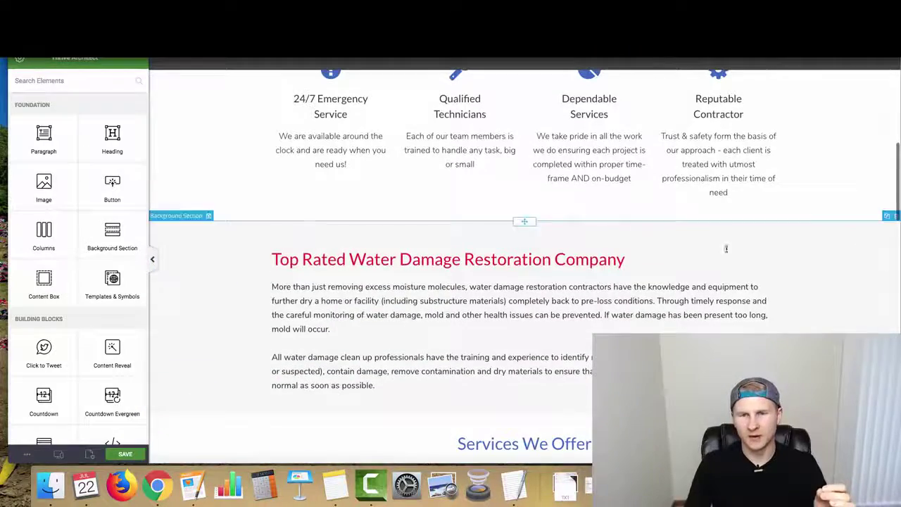
pyautogui.moveTo(822, 223)
pyautogui.mouseDown()
pyautogui.moveTo(767, 243)
pyautogui.moveTo(633, 352)
pyautogui.moveTo(582, 415)
pyautogui.moveTo(483, 166)
pyautogui.mouseUp()
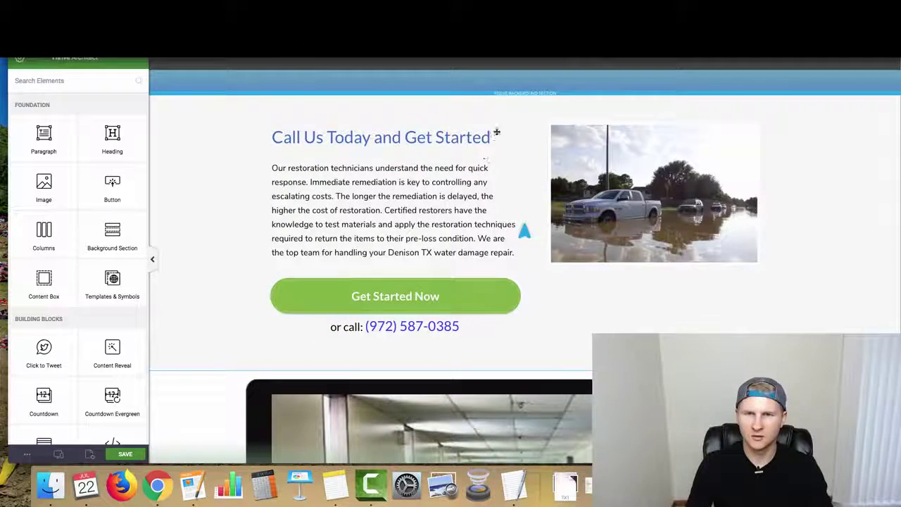
pyautogui.moveTo(496, 131); pyautogui.dragTo(496, 134)
pyautogui.click(218, 153)
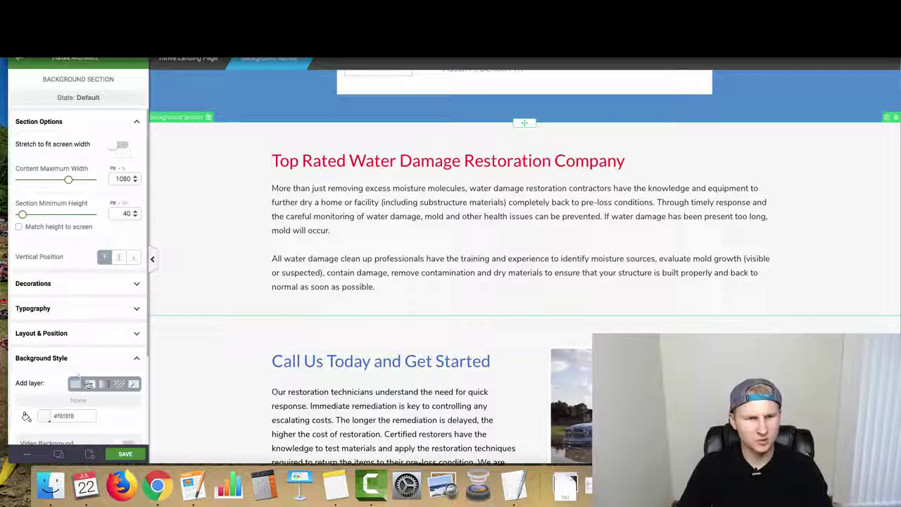
pyautogui.click(42, 417)
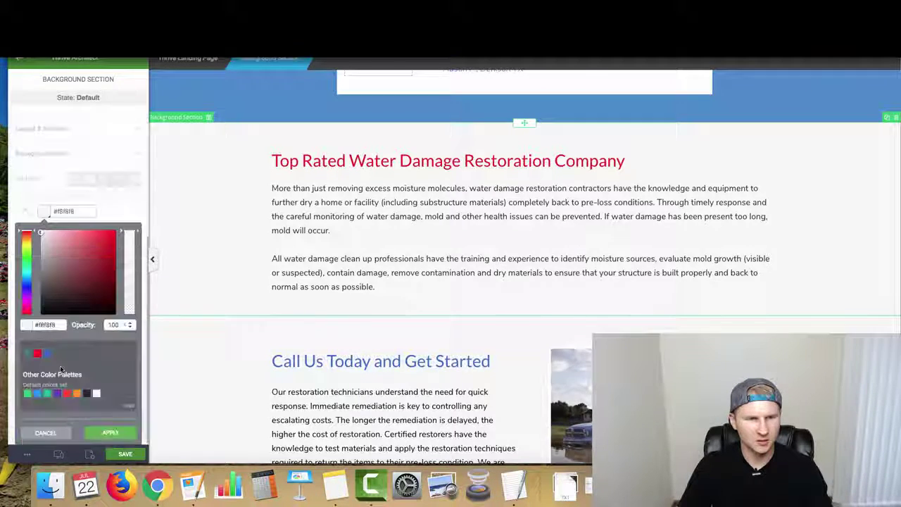
# Replace the "Top Rated Water Damage Restoration Company" heading text with "Why Use A Certified Water Damage Restoration Contractor"
pyautogui.click(395, 243)
pyautogui.tripleClick(395, 244)
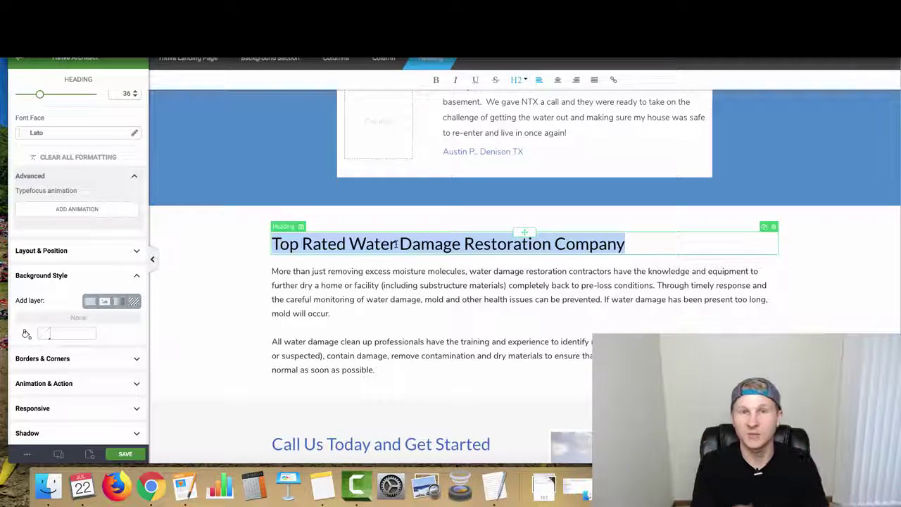
pyautogui.write('Why\\nWhy use a certified Water Damage Restoration Contractor?')
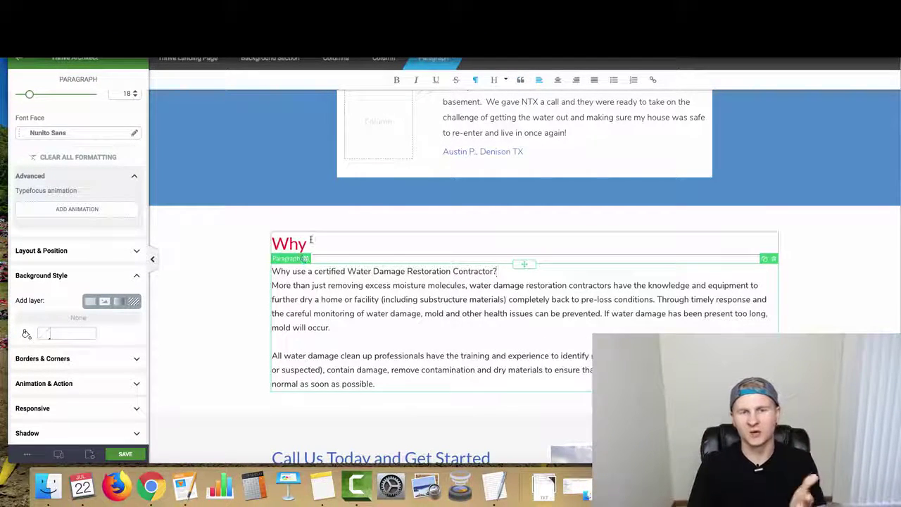
pyautogui.write('Us')
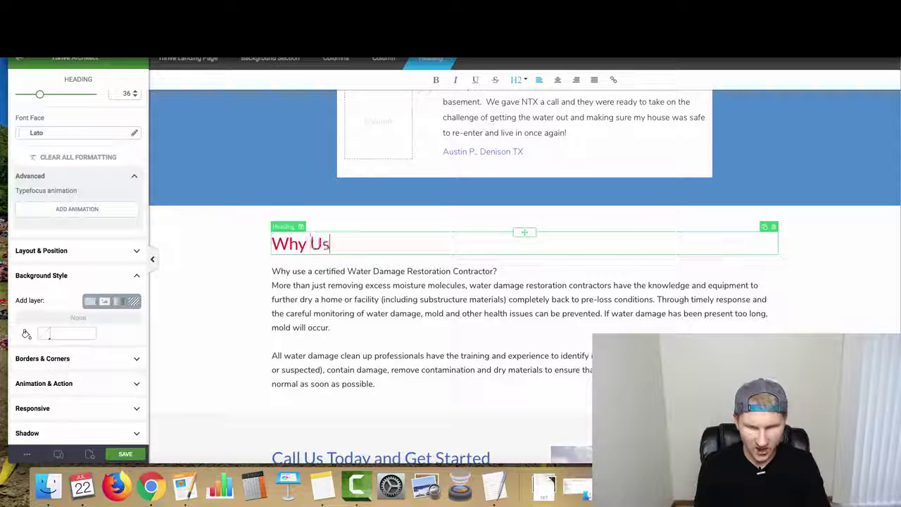
pyautogui.write('e A Certified ')
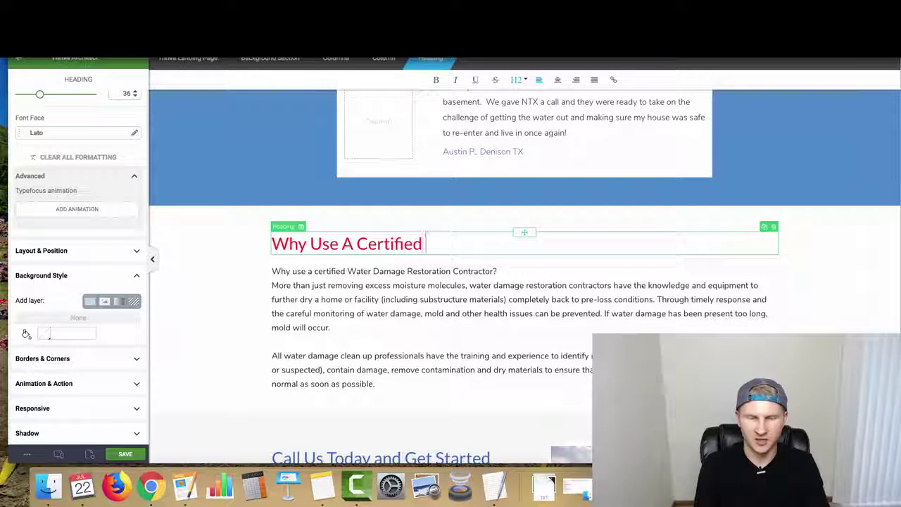
pyautogui.write('Water Damage ')
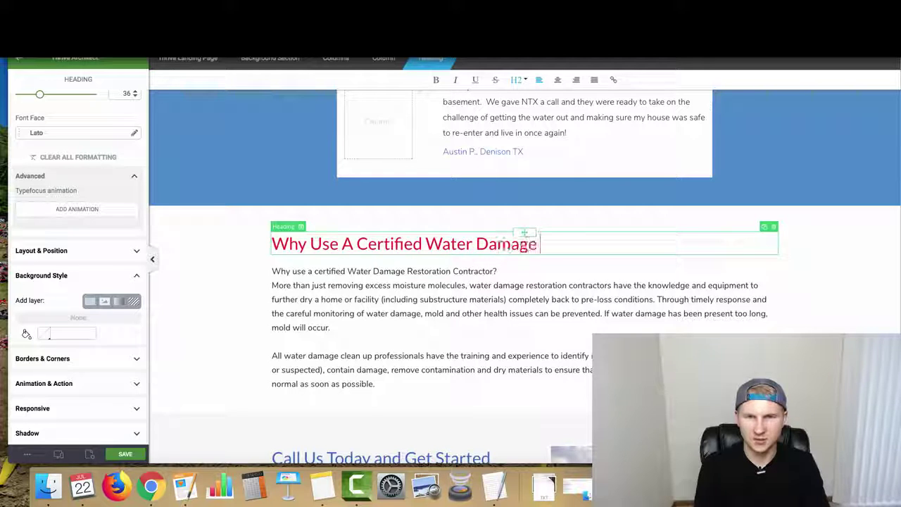
pyautogui.write('Restoration Contra')
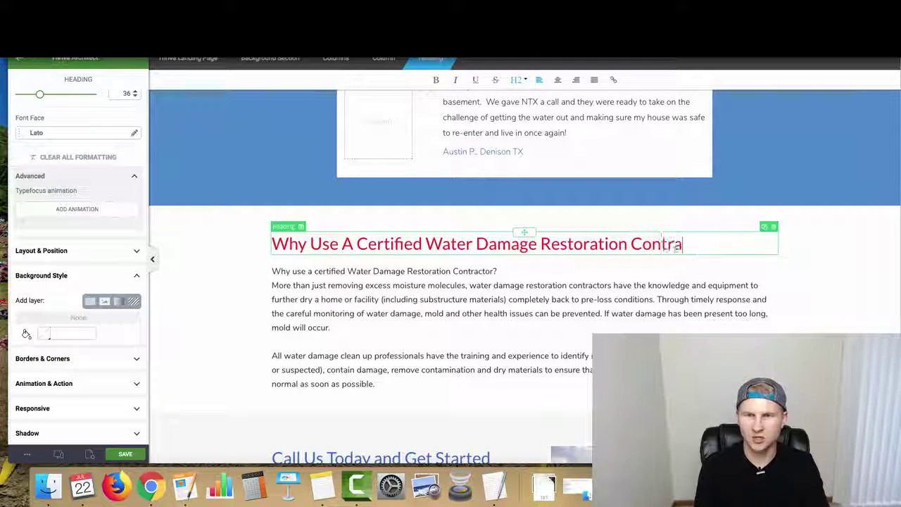
pyautogui.write('ctor')
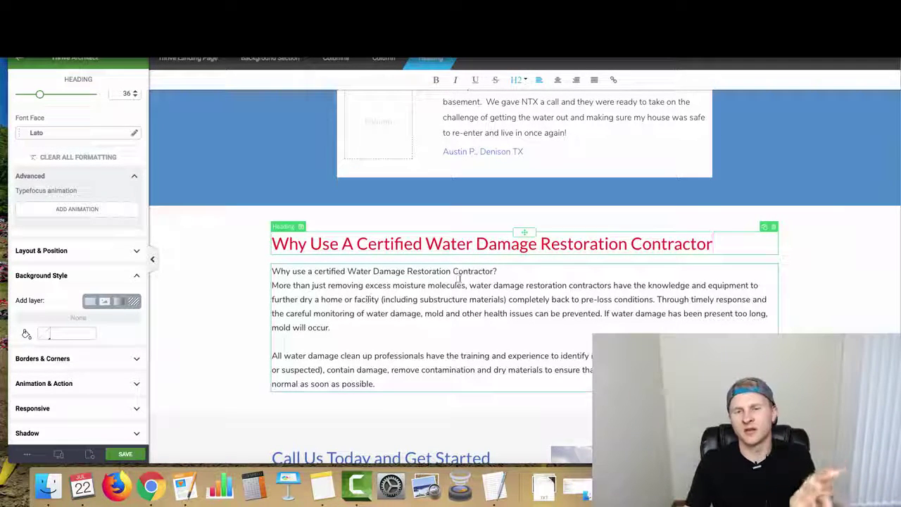
# Replace the paragraph under the "Why Use A Certified" heading with the "Professional water damage restorers understand..." paragraph from the Sherman city page document
pyautogui.tripleClick(236, 268)
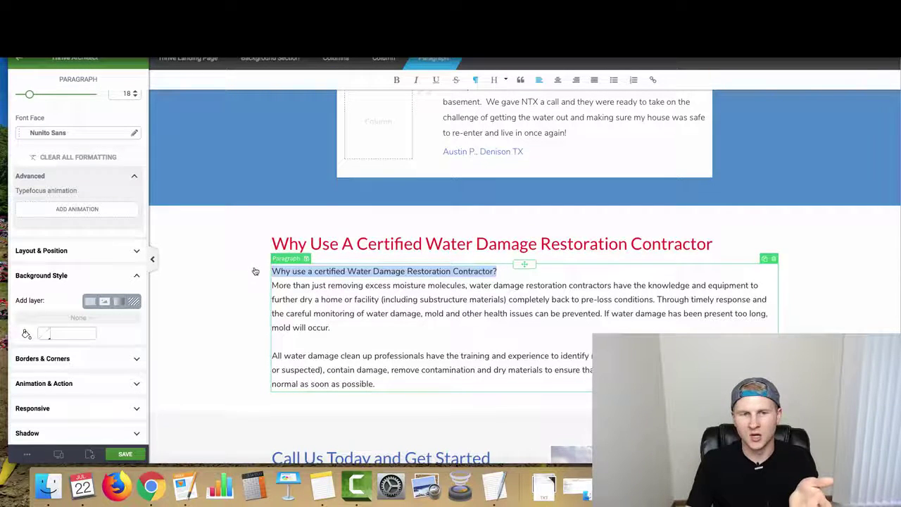
pyautogui.press('BackSpace')
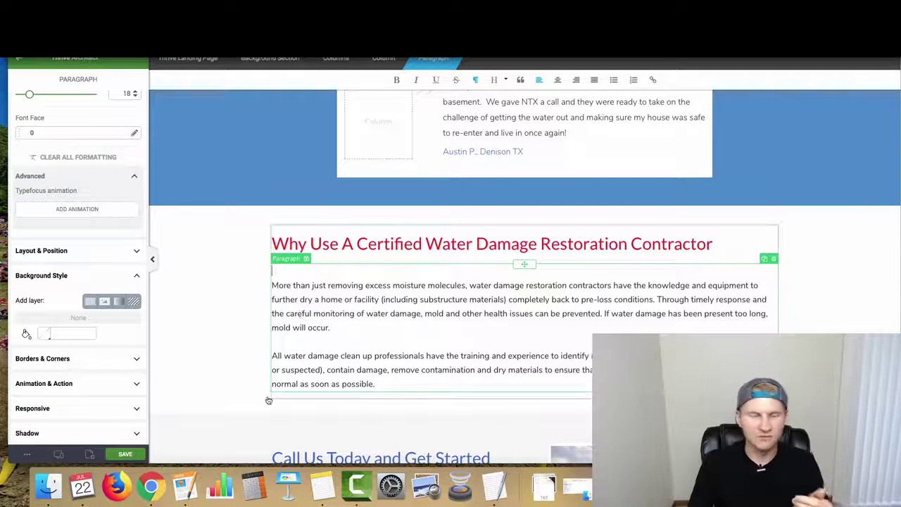
pyautogui.click(185, 486)
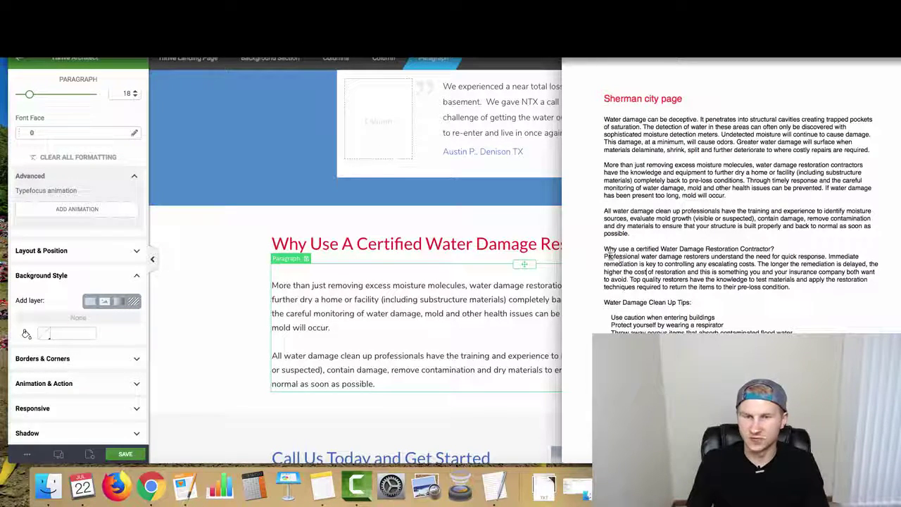
pyautogui.moveTo(609, 257); pyautogui.dragTo(795, 287)
pyautogui.press('super+c')
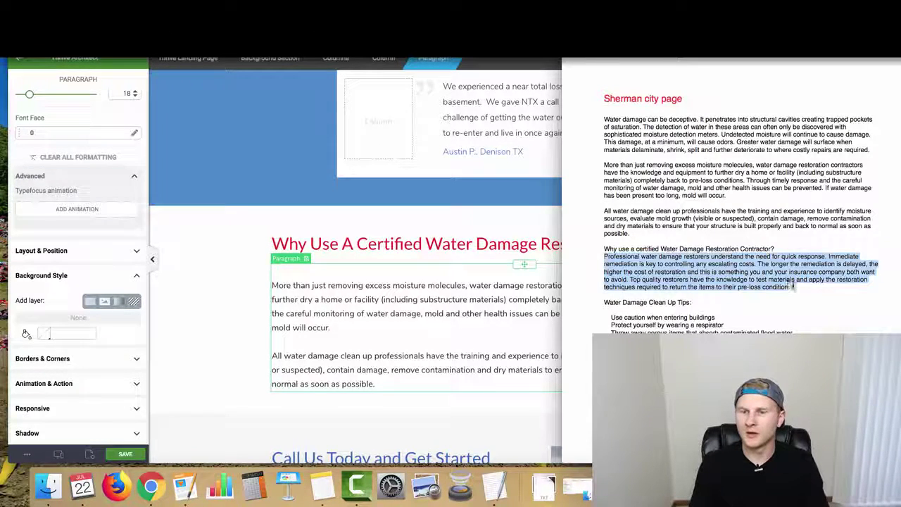
pyautogui.click(380, 283)
pyautogui.press('super+a')
pyautogui.press('super+v')
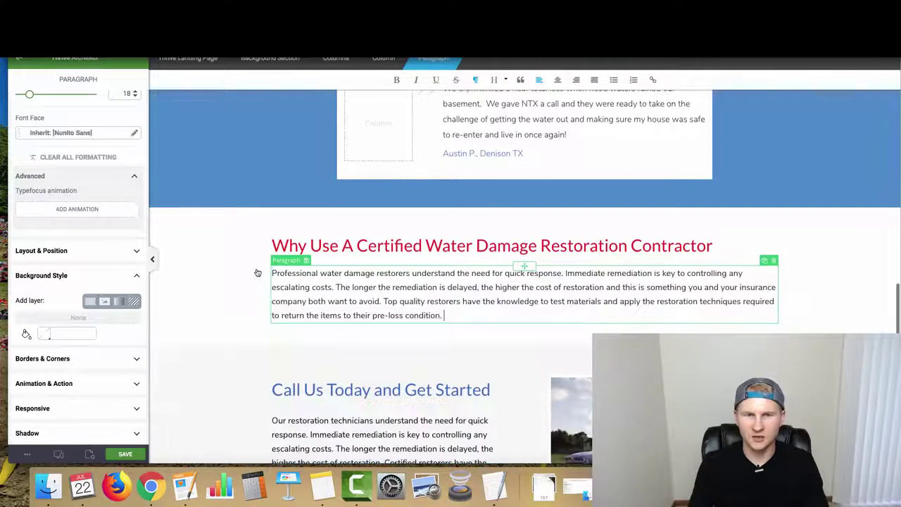
pyautogui.click(384, 286)
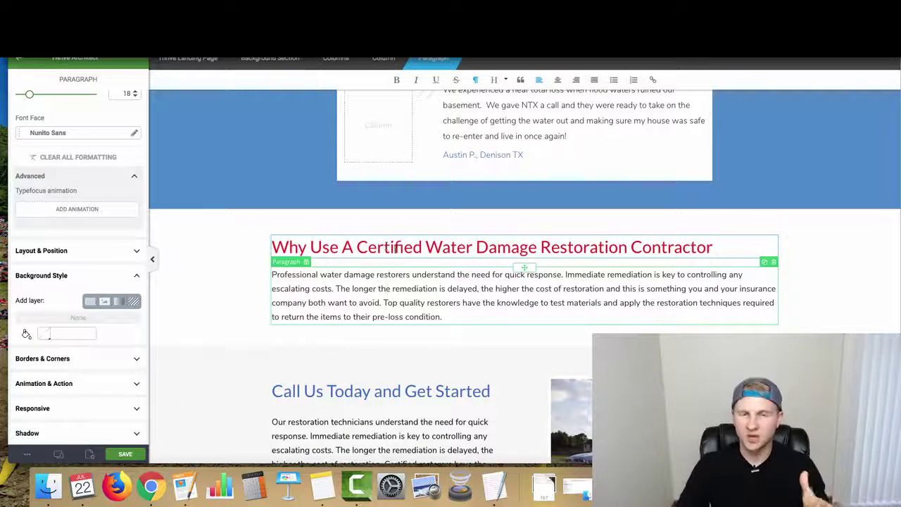
pyautogui.click(455, 317)
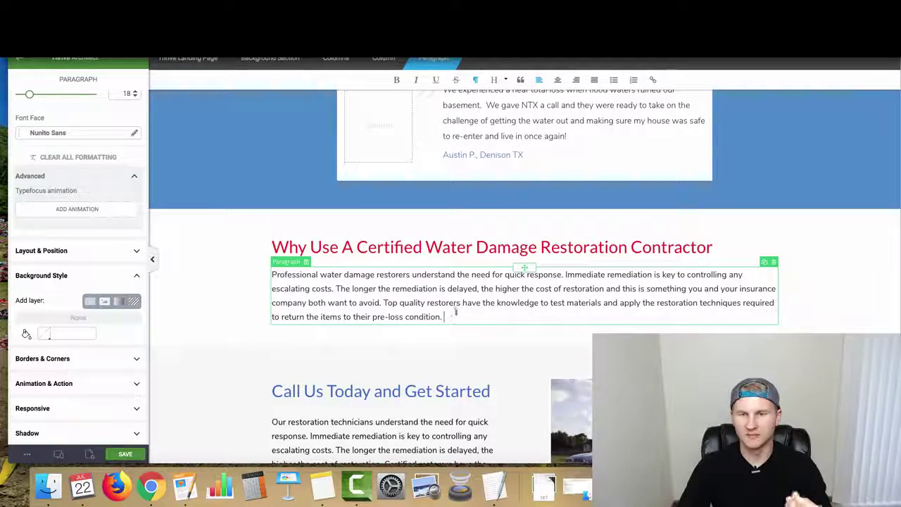
# Replace the paragraph under "Call Us Today and Get Started" with the "Consider hiring a professional Sherman TX Water Damage Restoration company" text from the Sherman document
pyautogui.click(186, 486)
pyautogui.scroll(-3, 647, 288)
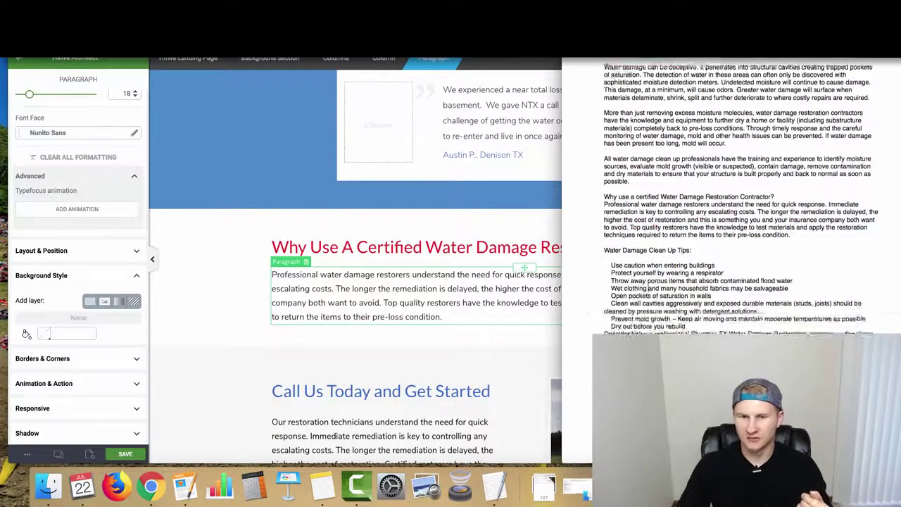
pyautogui.scroll(-3, 352, 282)
pyautogui.click(394, 345)
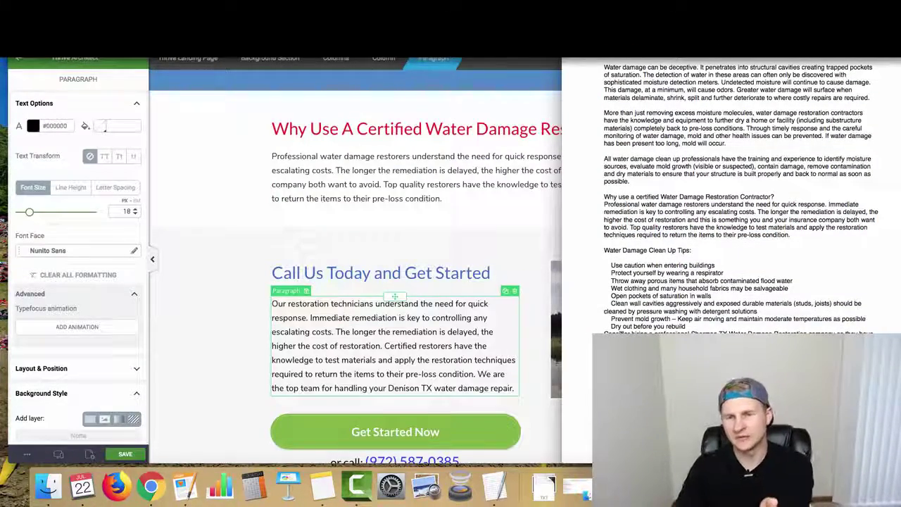
pyautogui.moveTo(598, 330); pyautogui.dragTo(704, 366)
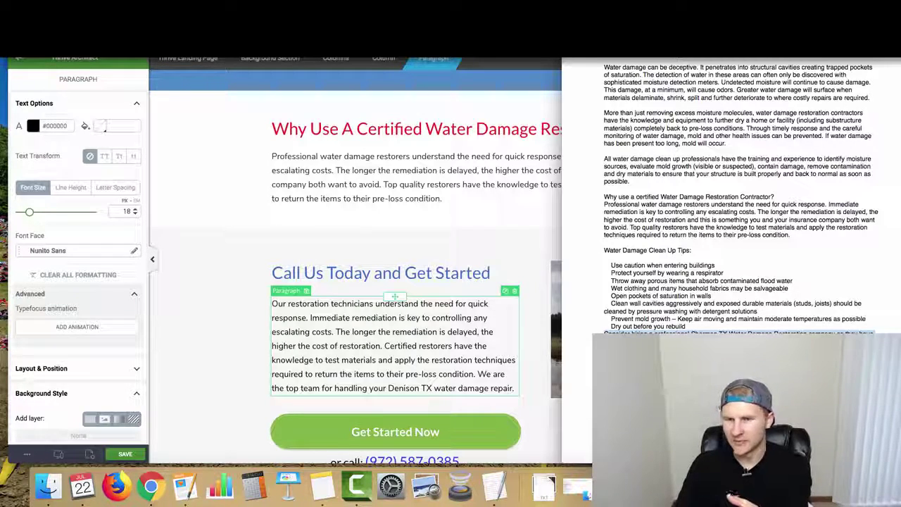
pyautogui.press('super+c')
pyautogui.click(377, 322)
pyautogui.press('super+a')
pyautogui.press('super+v')
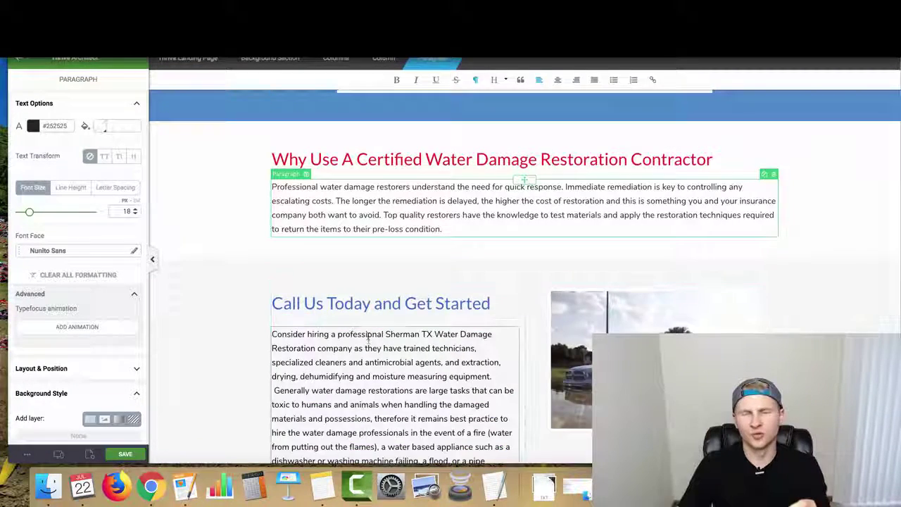
pyautogui.scroll(-2, 377, 322)
pyautogui.moveTo(381, 328); pyautogui.dragTo(410, 342)
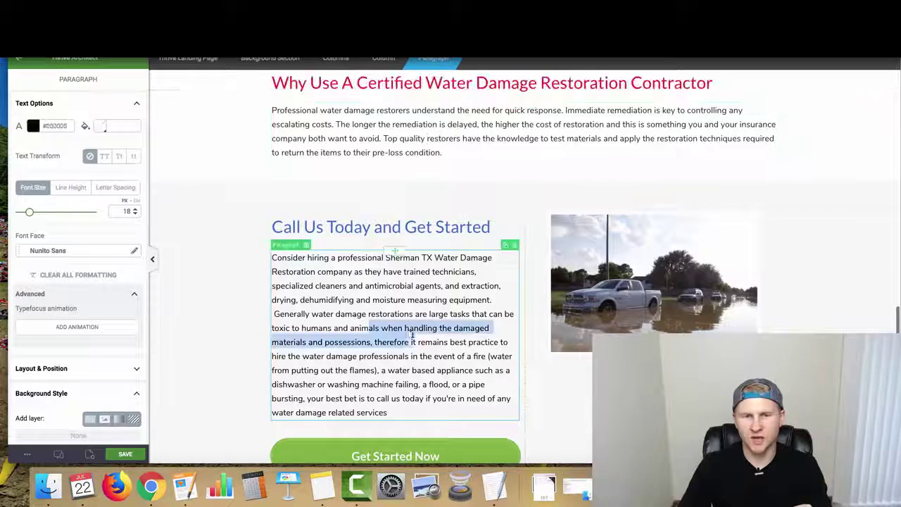
pyautogui.click(411, 342)
pyautogui.scroll(1, 308, 204)
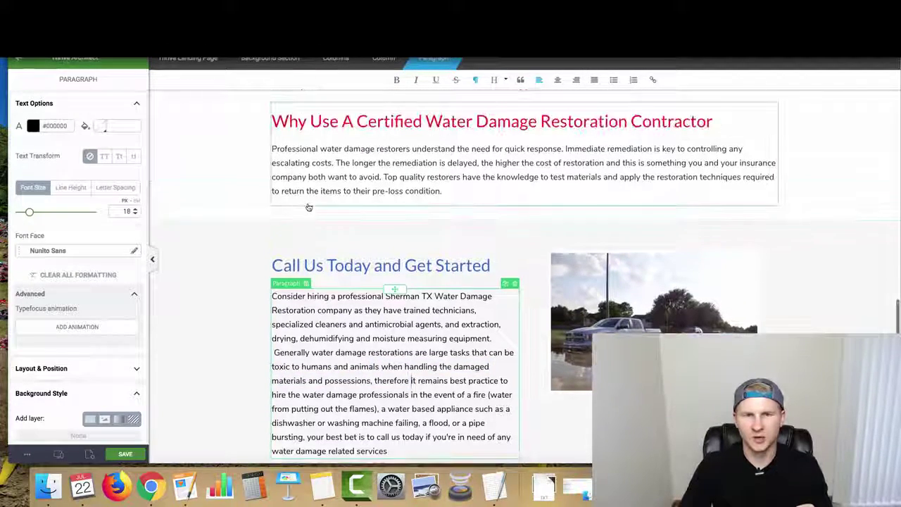
# Select "water damage" in the "Professional water damage restorers" paragraph, search Google for "water damage restoration wiki", and copy the Wikipedia Water damage article's URL
pyautogui.click(320, 148)
pyautogui.moveTo(320, 149); pyautogui.dragTo(374, 149)
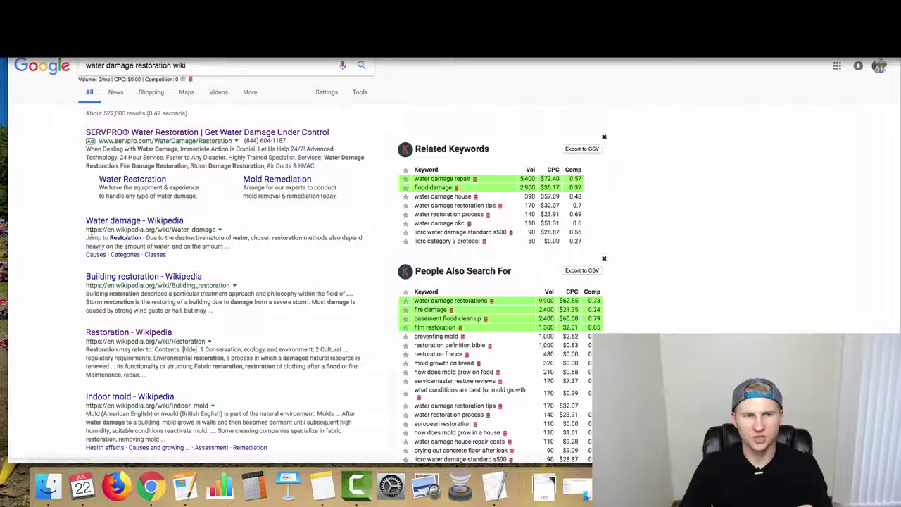
pyautogui.moveTo(87, 230); pyautogui.dragTo(201, 230)
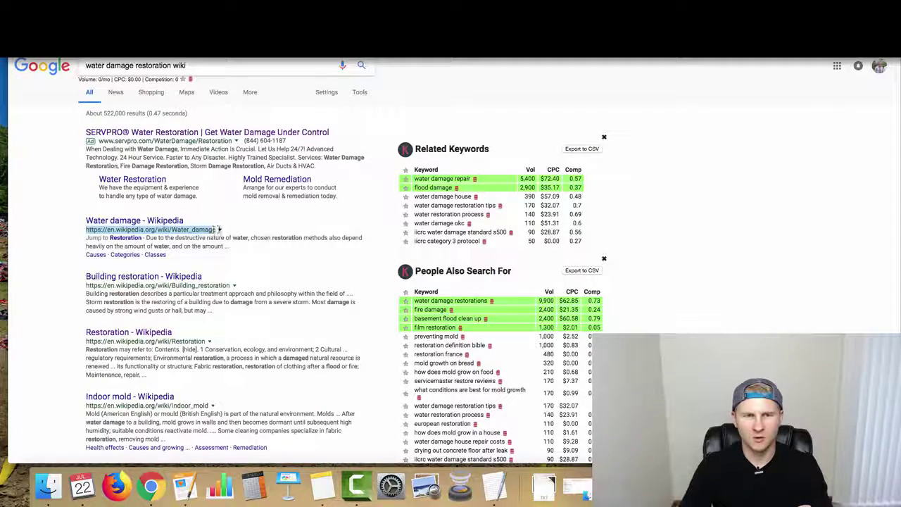
pyautogui.rightClick(197, 225)
pyautogui.click(215, 248)
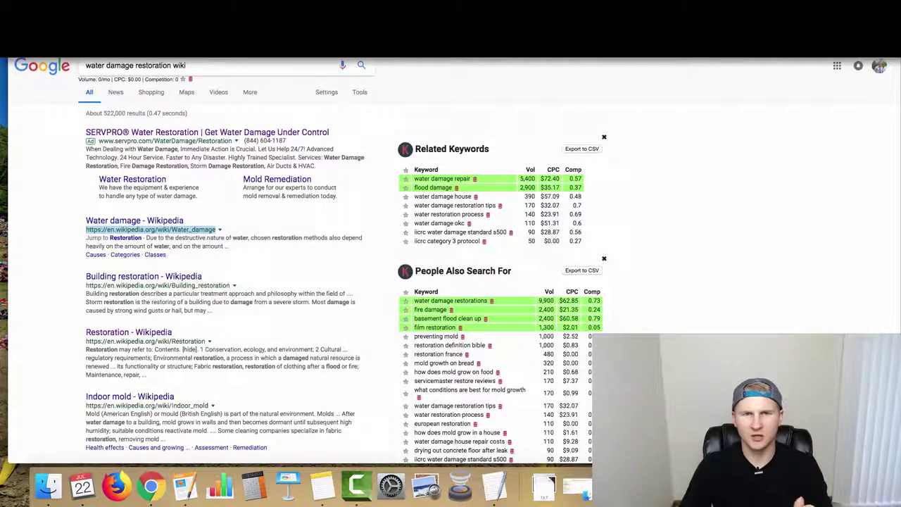
pyautogui.hotkey('ctrl', 'Tab')
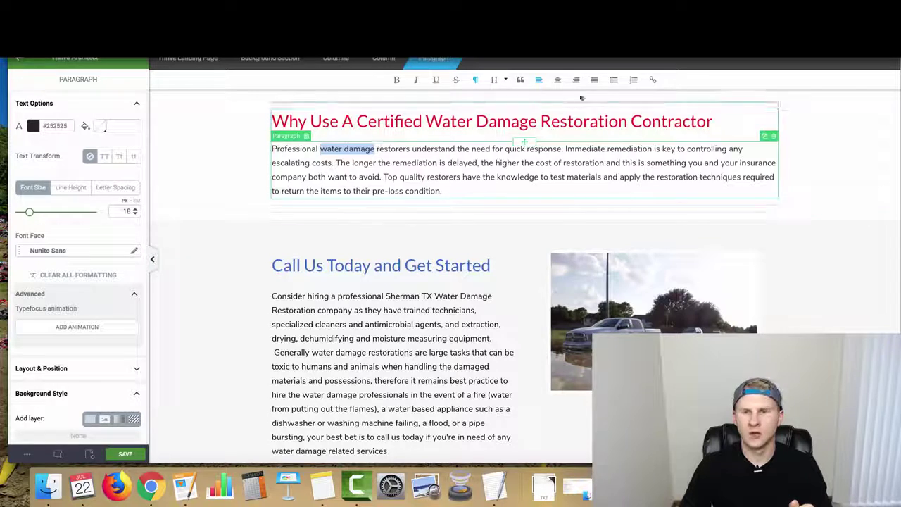
pyautogui.click(652, 80)
pyautogui.rightClick(608, 125)
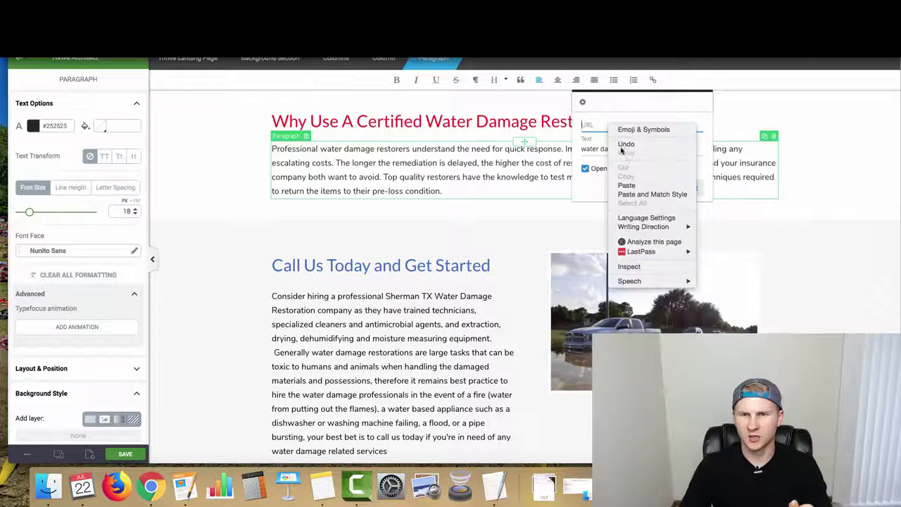
pyautogui.click(626, 185)
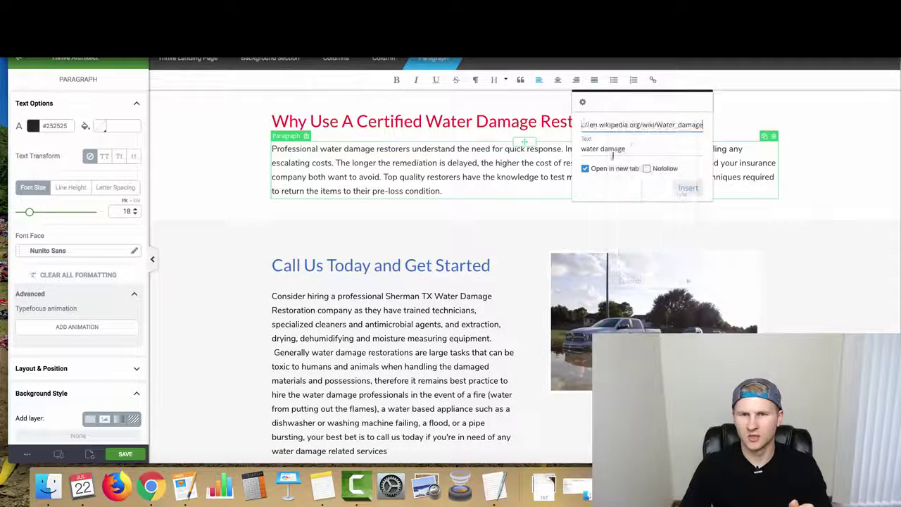
pyautogui.click(687, 189)
pyautogui.click(373, 149)
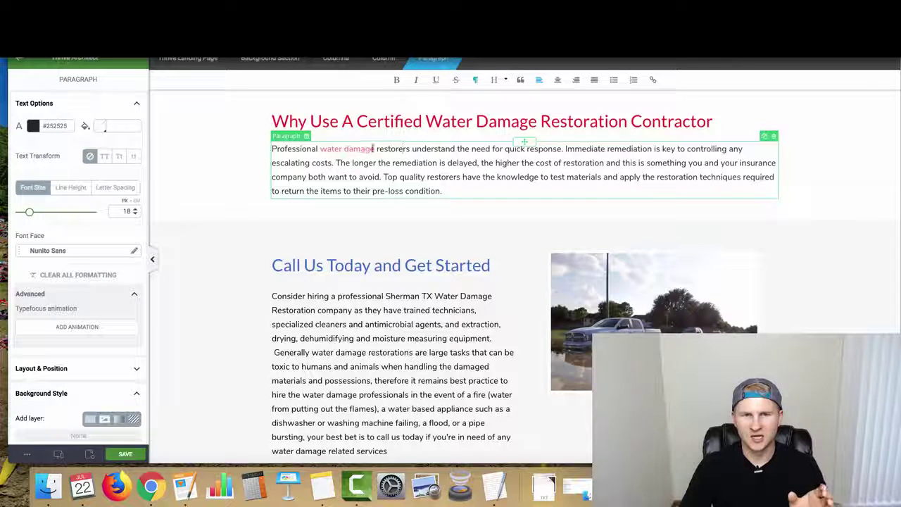
# Set the "water damage" link's text color to black (#000000) and save the page
pyautogui.moveTo(320, 149); pyautogui.dragTo(375, 149)
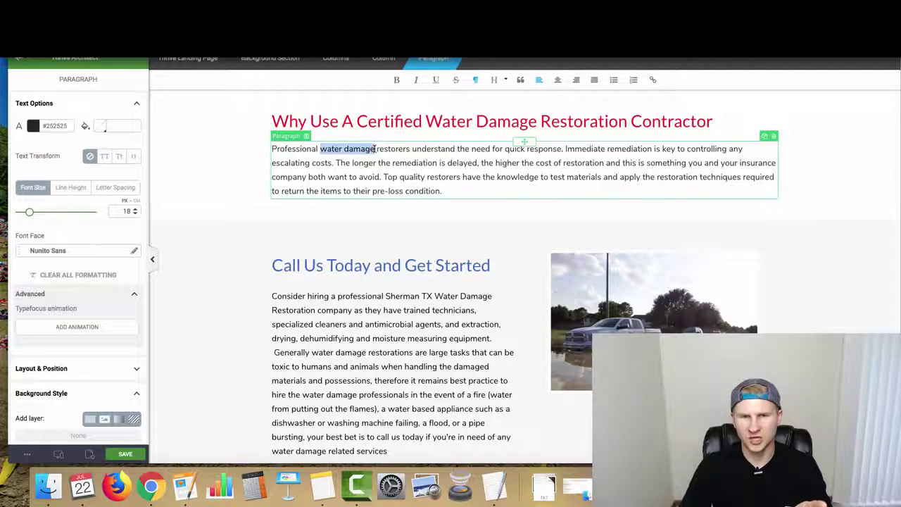
pyautogui.click(33, 126)
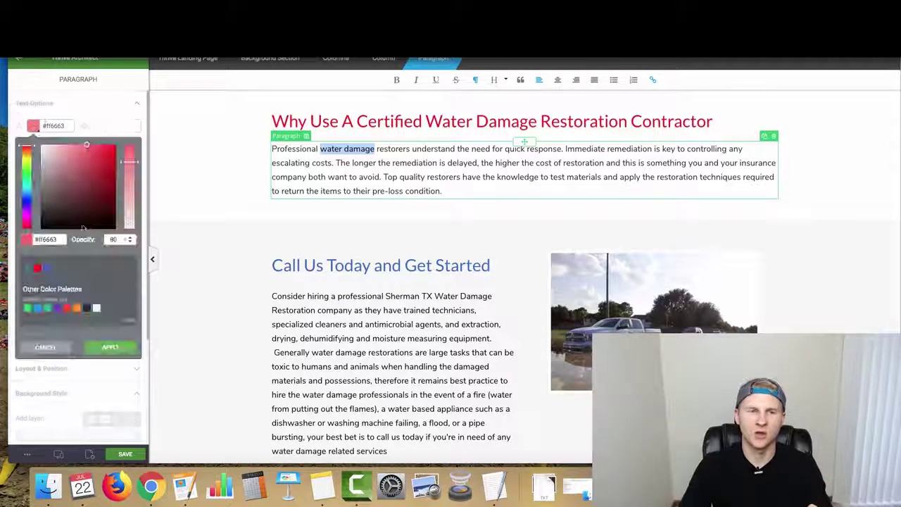
pyautogui.moveTo(105, 222); pyautogui.dragTo(105, 257)
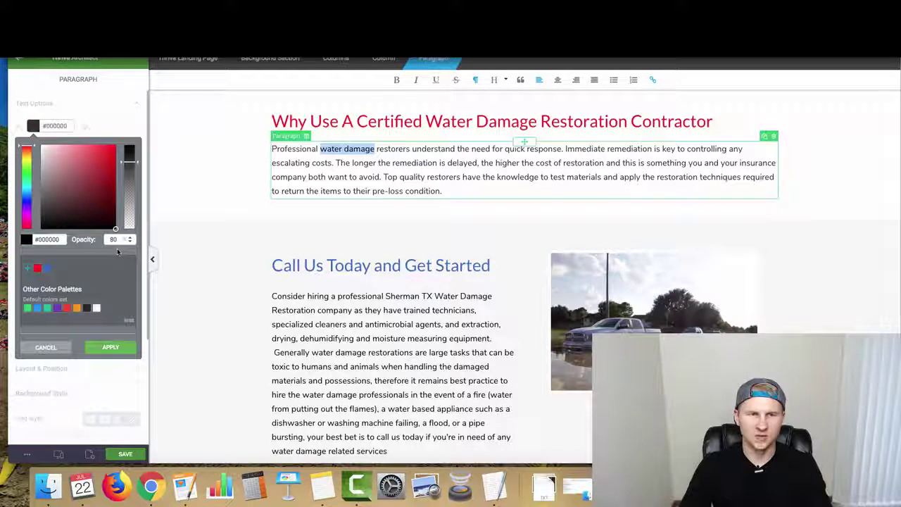
pyautogui.click(110, 347)
pyautogui.click(357, 174)
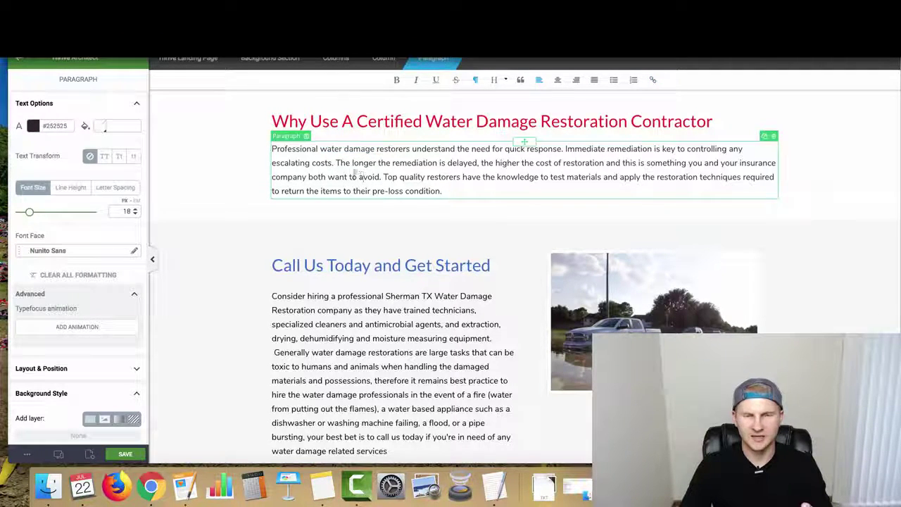
pyautogui.click(125, 453)
# Trim the "Call Us Today and Get Started" paragraph by removing the passage from "Generally" to "bursting", and start its last sentence with "Your best bet"
pyautogui.scroll(-1, 581, 323)
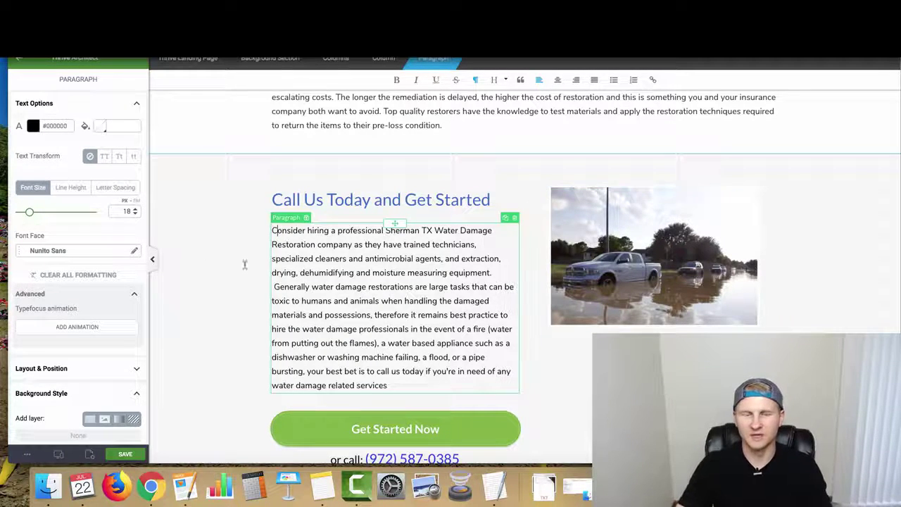
pyautogui.scroll(-1, 513, 356)
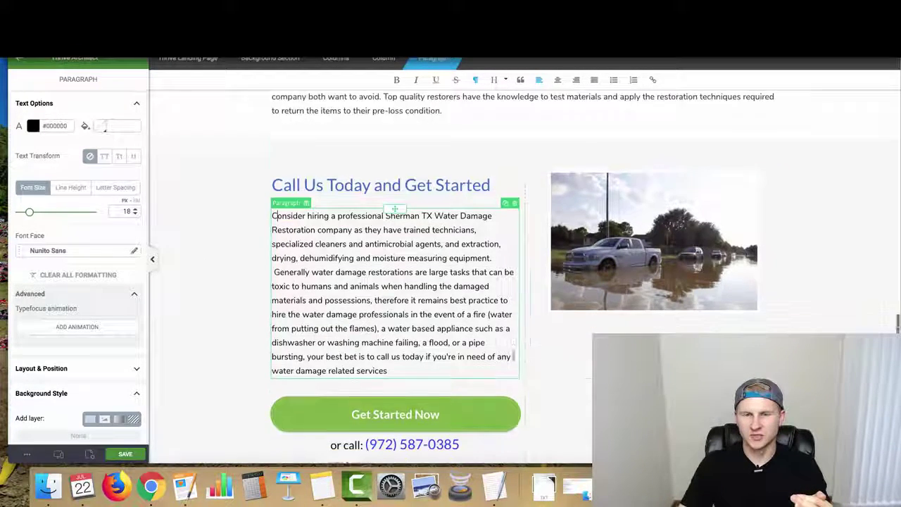
pyautogui.scroll(-5, 513, 356)
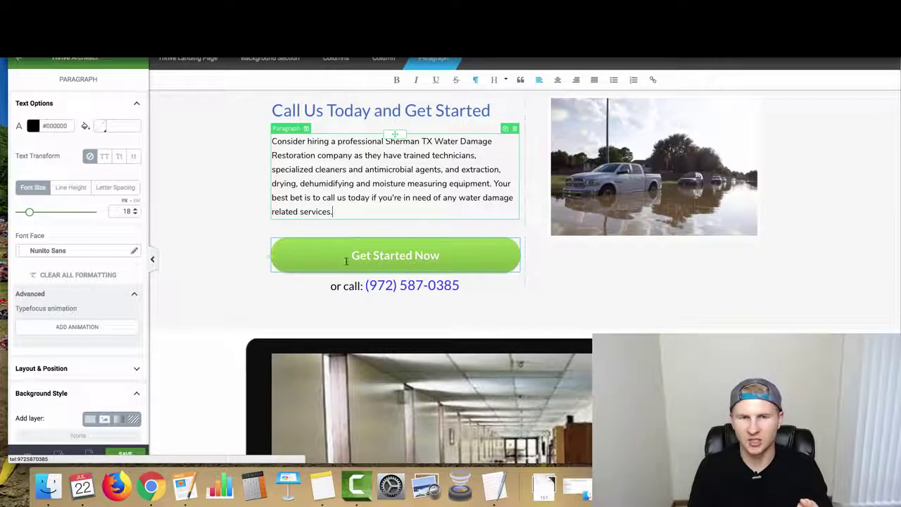
pyautogui.scroll(-1, 349, 257)
pyautogui.scroll(-2, 381, 264)
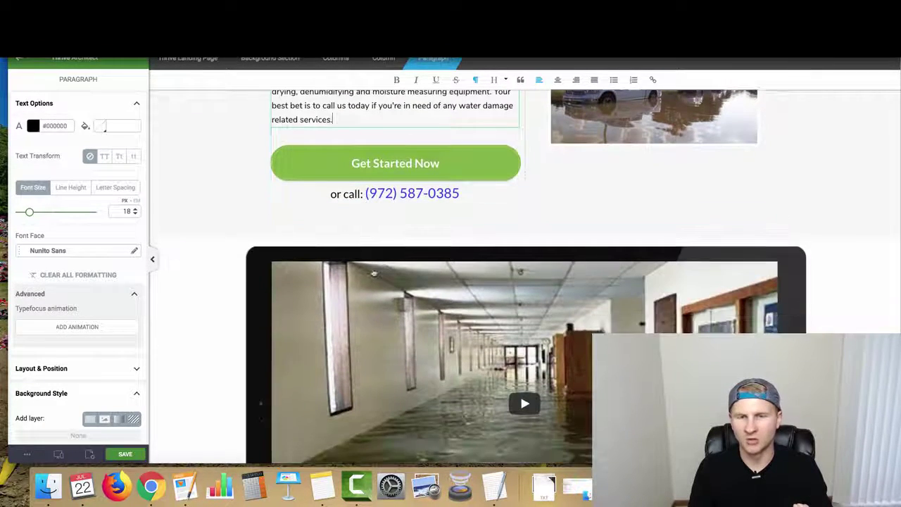
# Switch to YouTube and search for "sherman tx water damage" to find the video for the page
pyautogui.press('Escape')
pyautogui.scroll(-4, 554, 260)
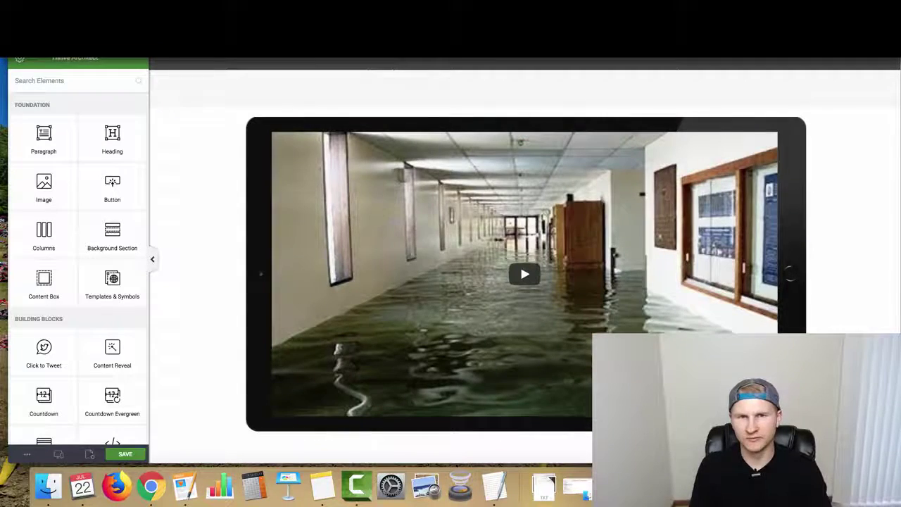
pyautogui.click(320, 60)
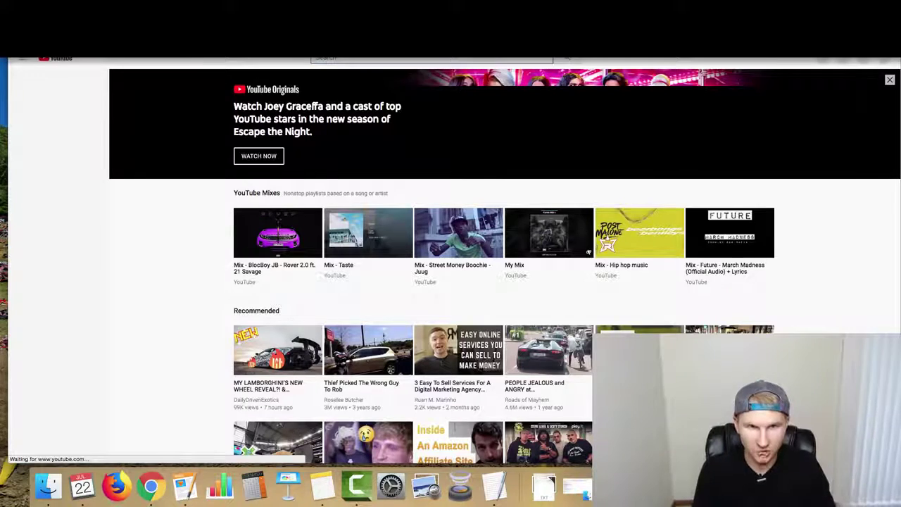
pyautogui.write('tx water dama')
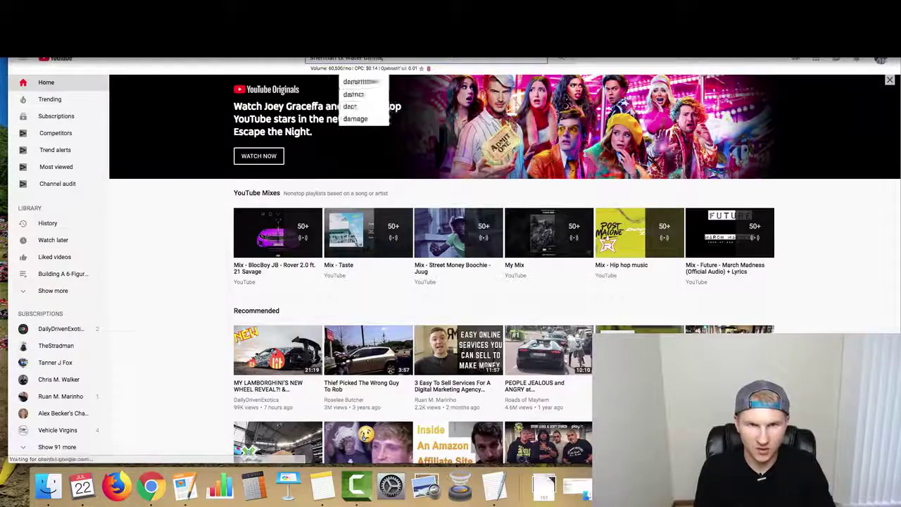
pyautogui.click(356, 118)
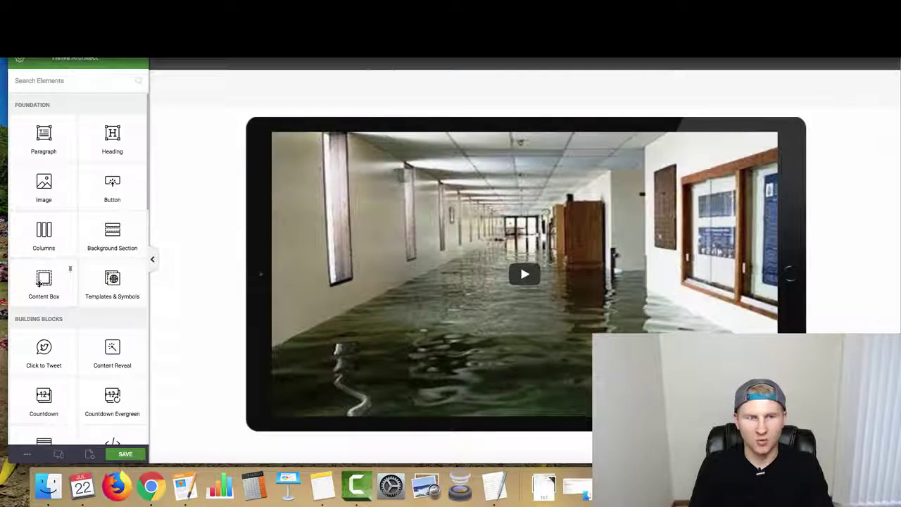
pyautogui.scroll(-10, 40, 282)
pyautogui.write('vid')
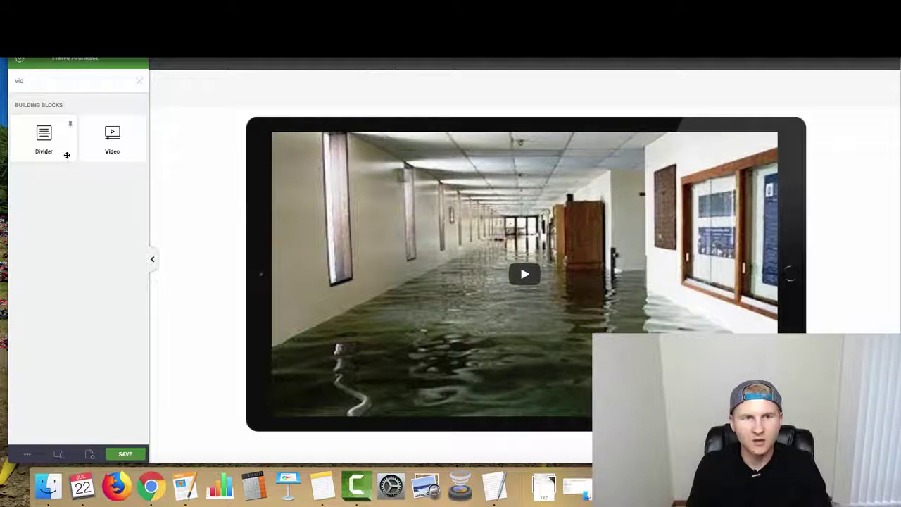
pyautogui.moveTo(102, 137); pyautogui.dragTo(502, 121)
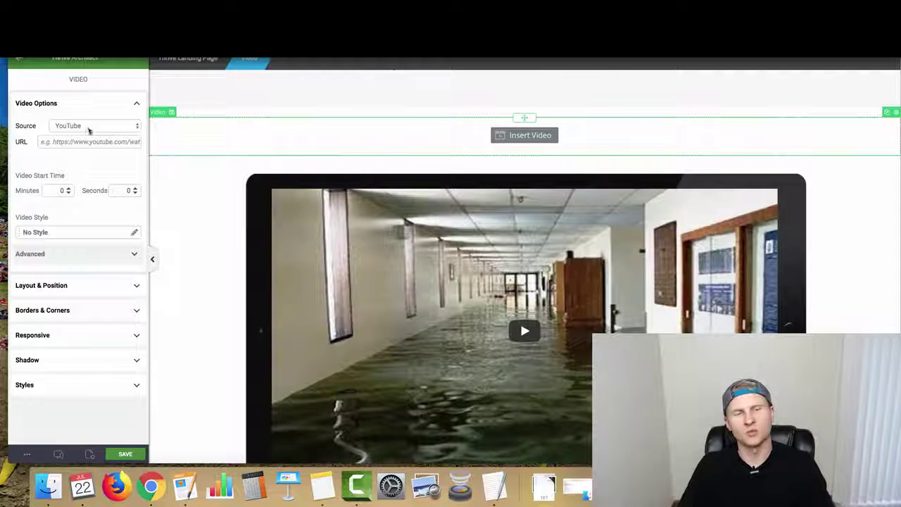
pyautogui.write('https://youtu.be/jPe2HYwzT4k')
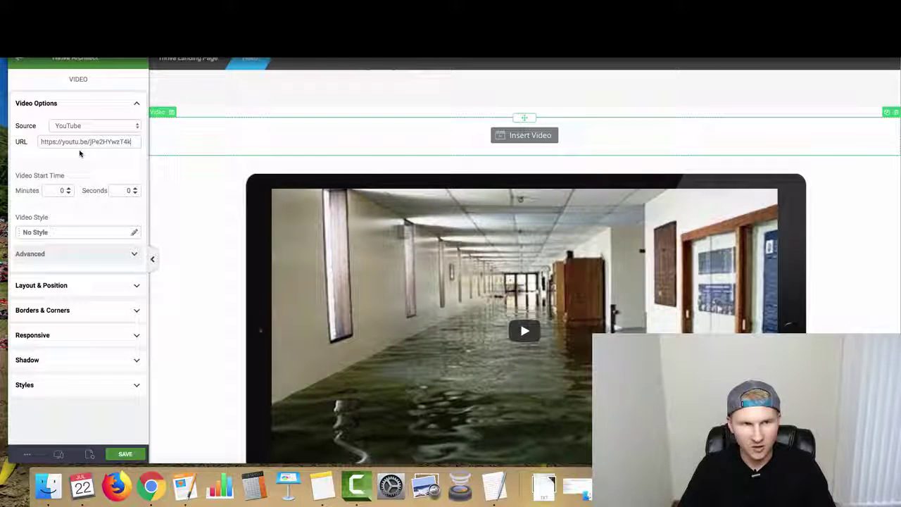
# Apply the Black Tablet video style to the new video
pyautogui.click(133, 232)
pyautogui.scroll(-2, 91, 320)
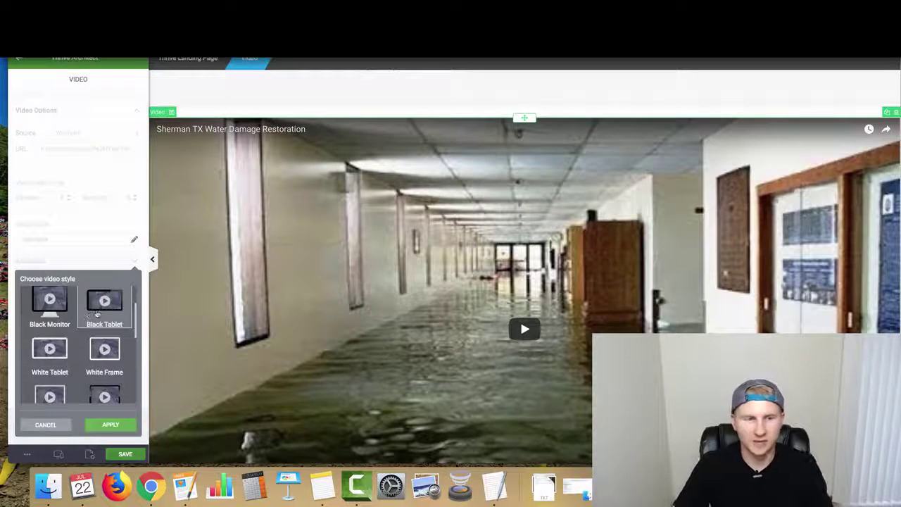
pyautogui.click(97, 312)
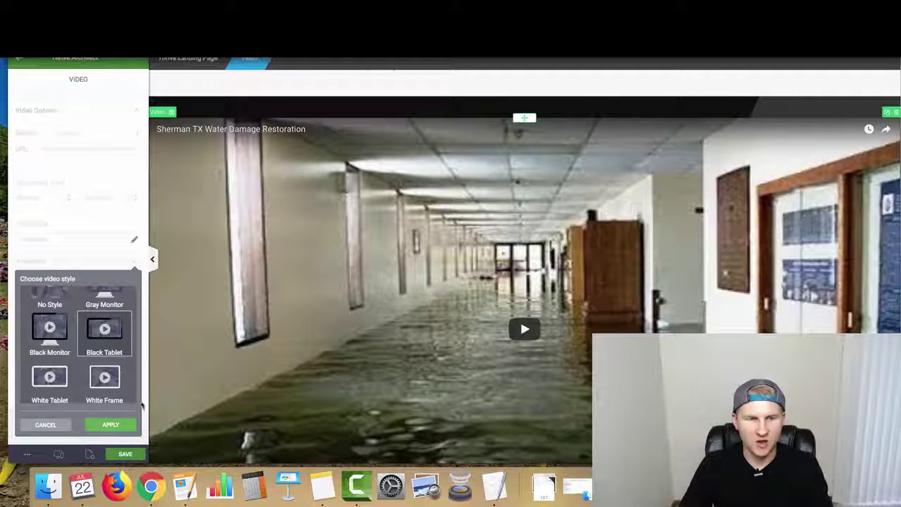
pyautogui.click(128, 424)
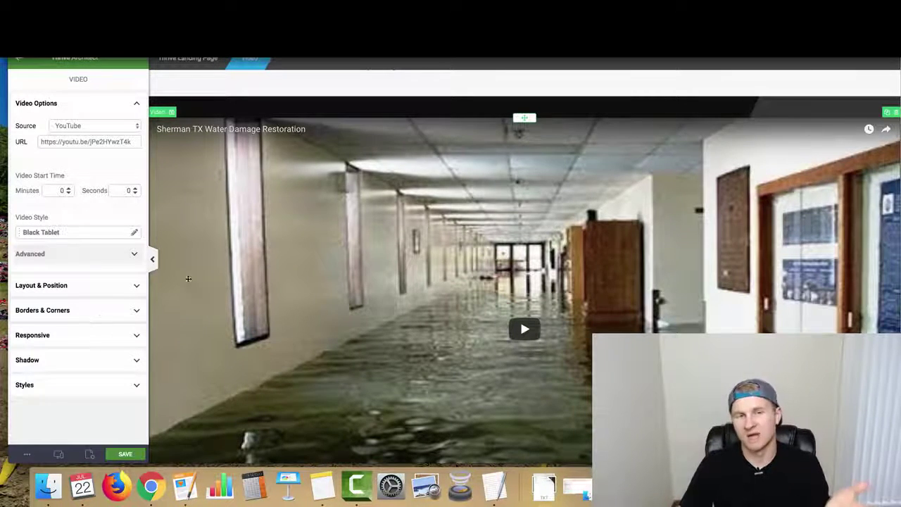
# Try the Hide title and Hide logo options in the new video's advanced settings, and turn both off again
pyautogui.click(78, 252)
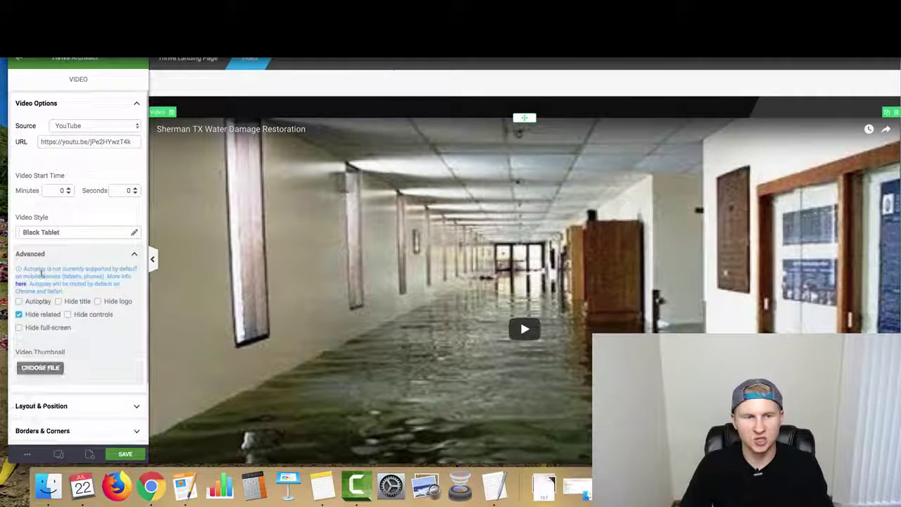
pyautogui.click(58, 301)
pyautogui.click(98, 301)
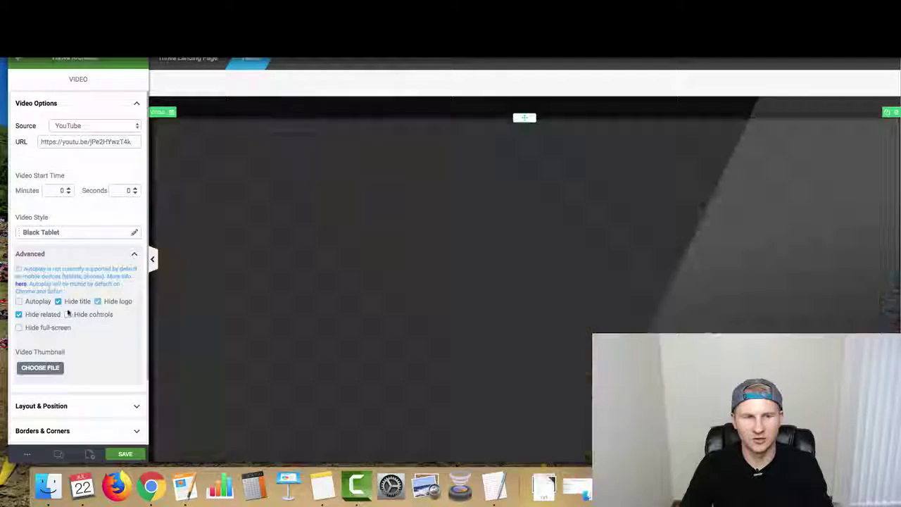
pyautogui.click(97, 301)
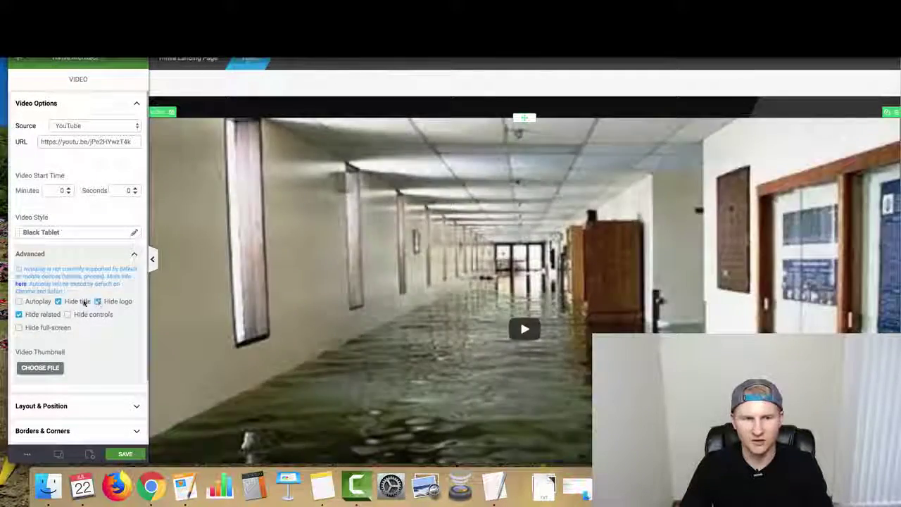
pyautogui.click(59, 301)
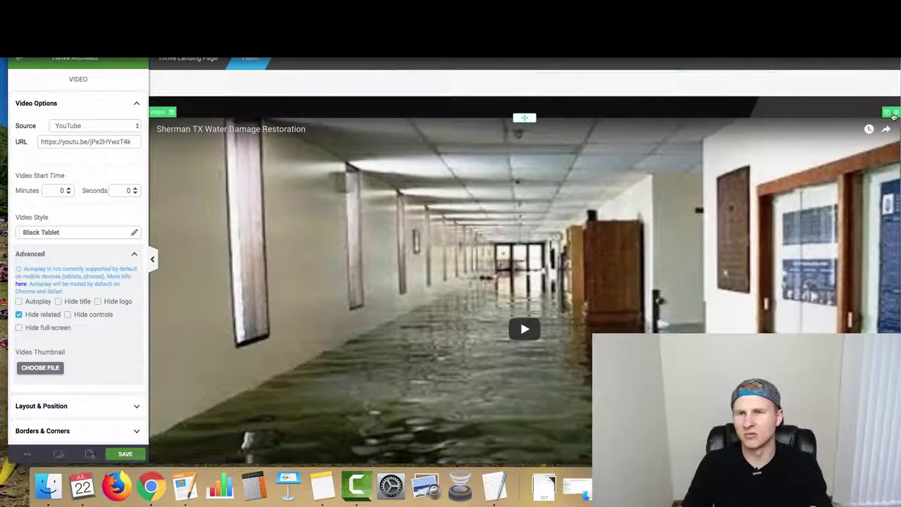
# Open the dialog for saving the landing page as a page template, and close it without saving
pyautogui.click(491, 74)
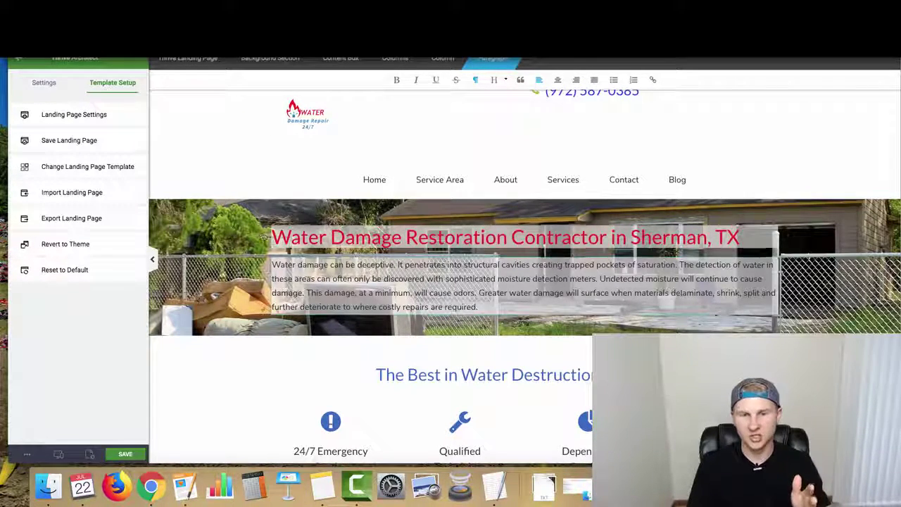
pyautogui.scroll(-2, 161, 123)
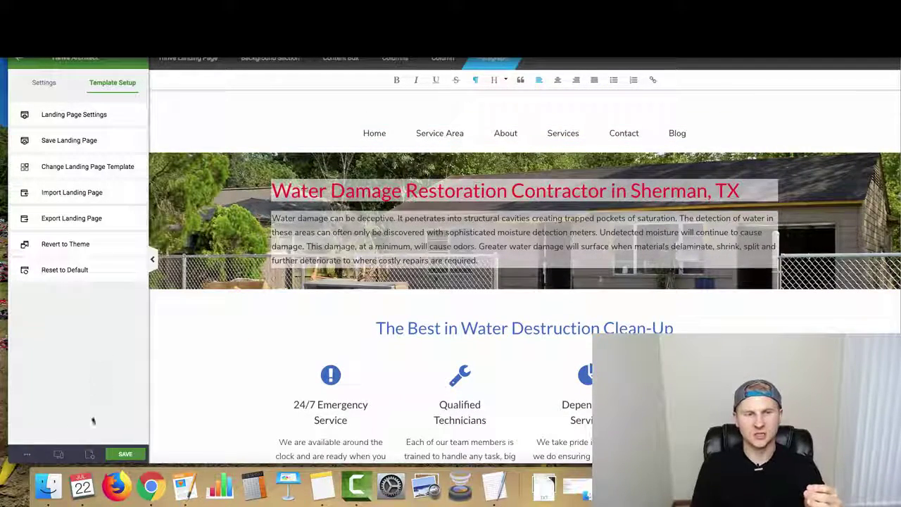
pyautogui.click(60, 140)
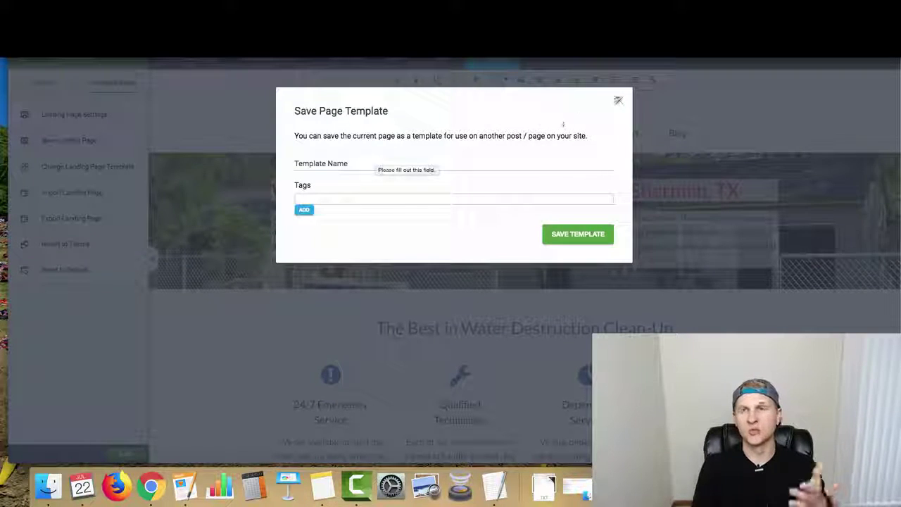
pyautogui.click(620, 102)
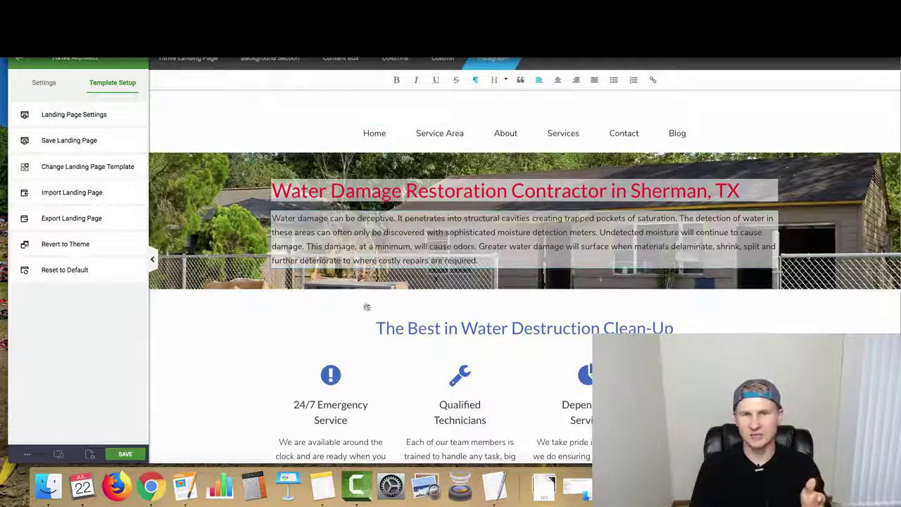
pyautogui.scroll(-2, 371, 300)
pyautogui.scroll(-1, 371, 301)
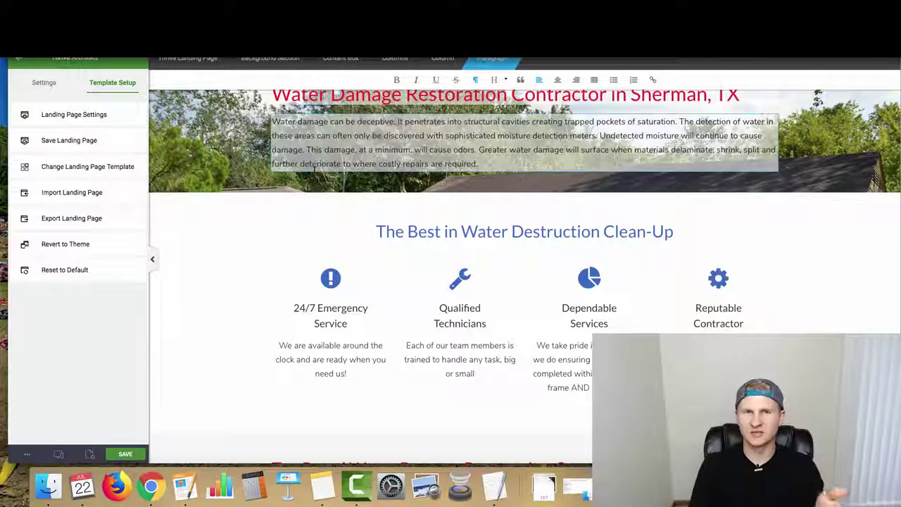
pyautogui.scroll(1, 256, 153)
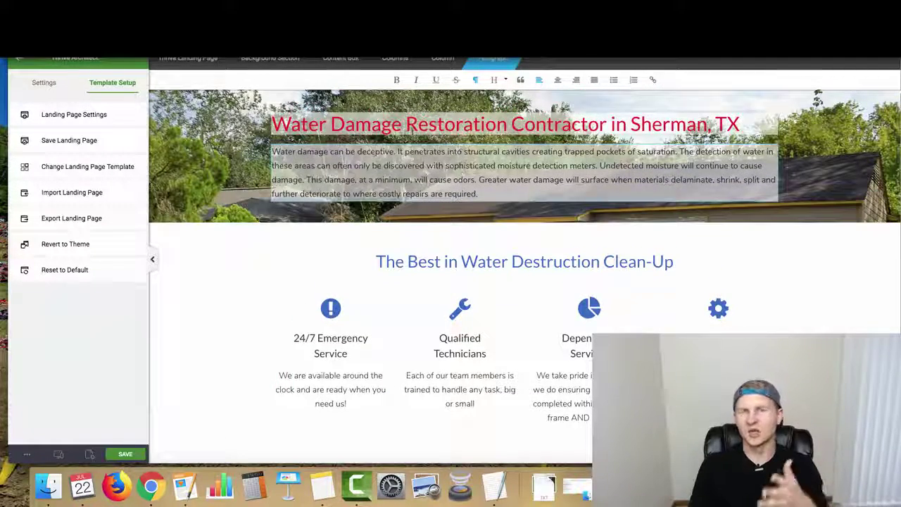
pyautogui.scroll(-4, 300, 209)
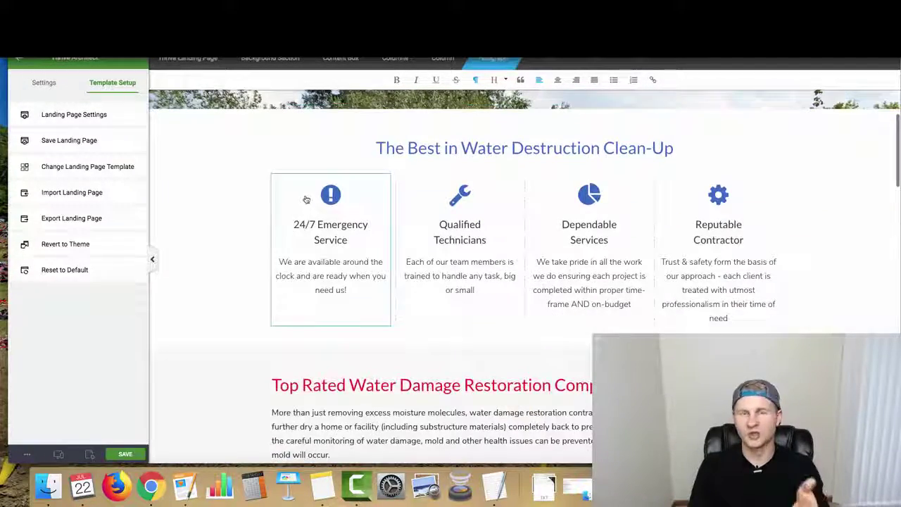
pyautogui.scroll(-8, 307, 224)
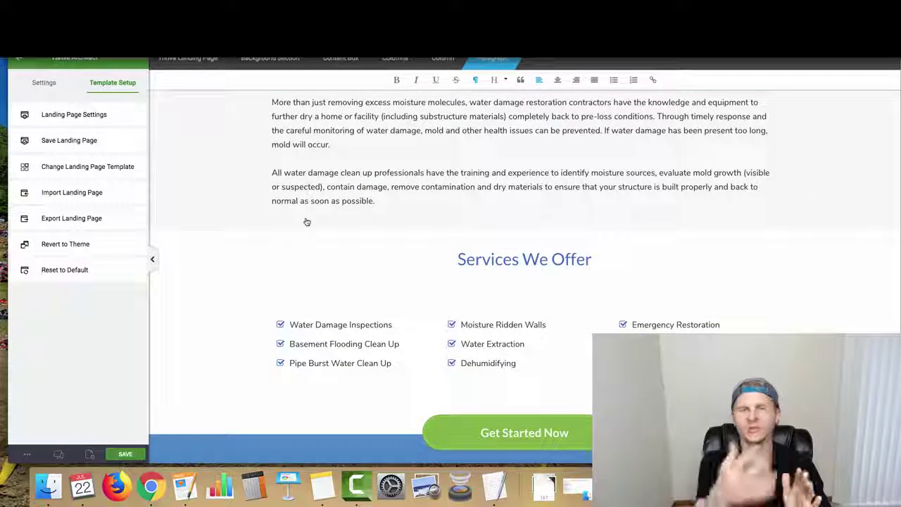